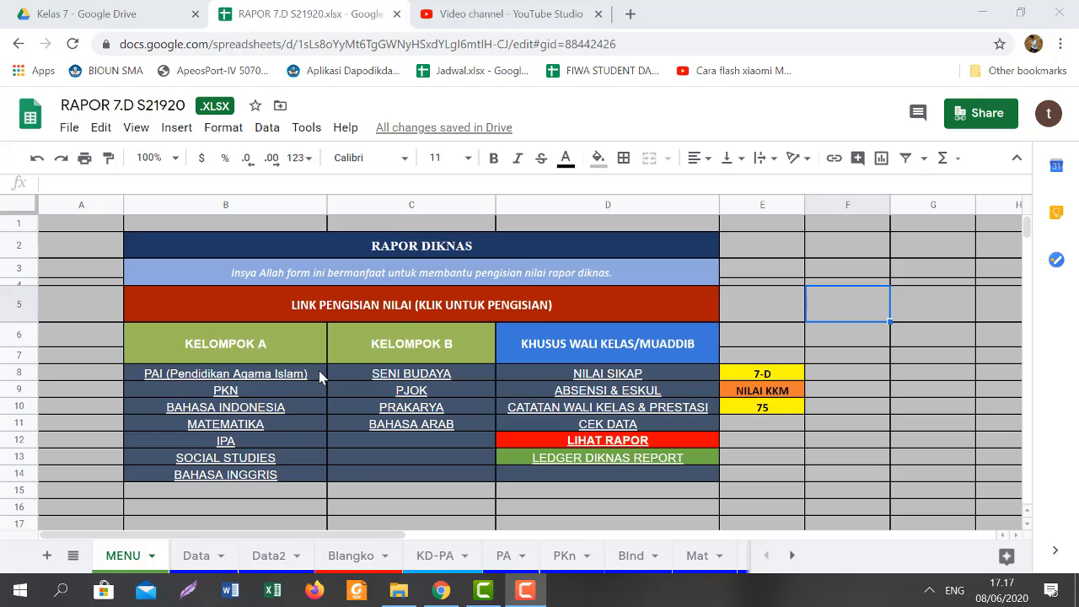
Step: Open the PA grade sheet through the PAI (Pendidikan Agama Islam) link in the MENU sheet
mouse_move(319, 372)
mouse_move(279, 389)
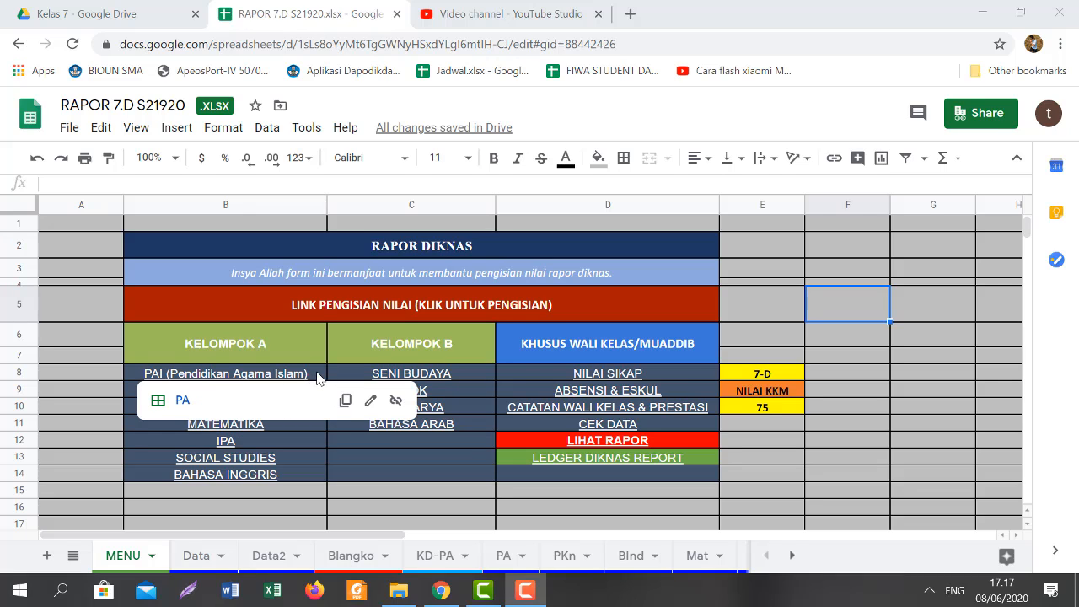
left_click(317, 377)
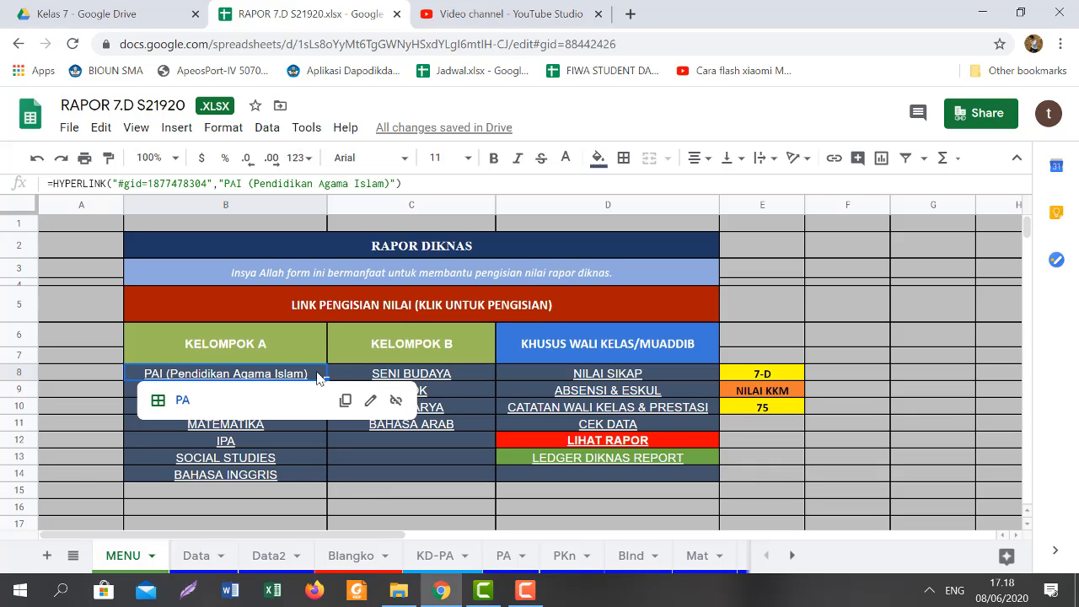
left_click(183, 403)
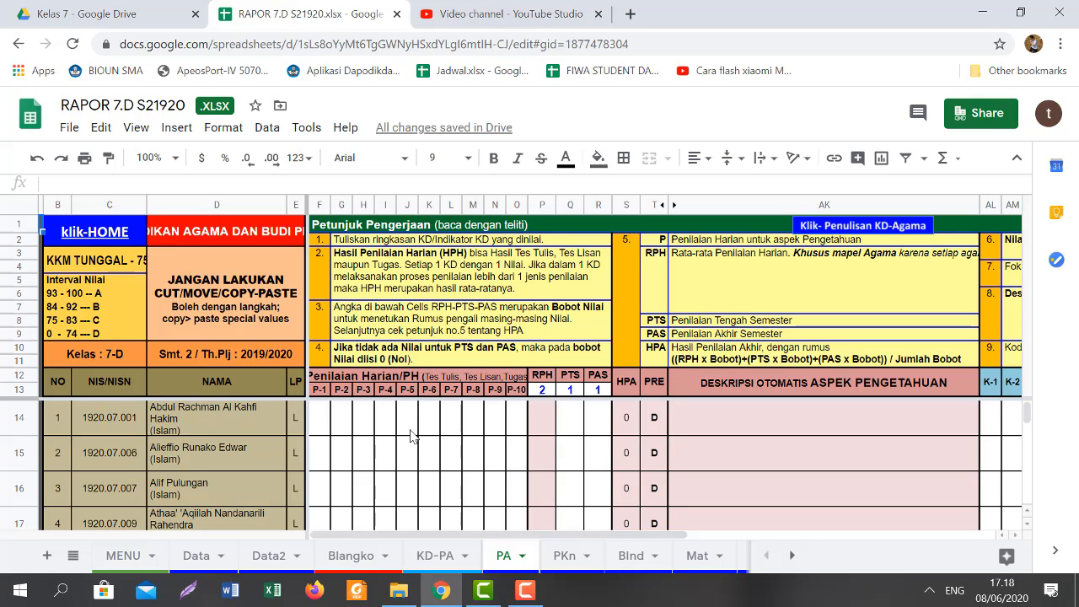
Step: Enter daily knowledge scores of 80, 90 and 100 in P-1, P-2 and P-3 for the first student
left_click(320, 422)
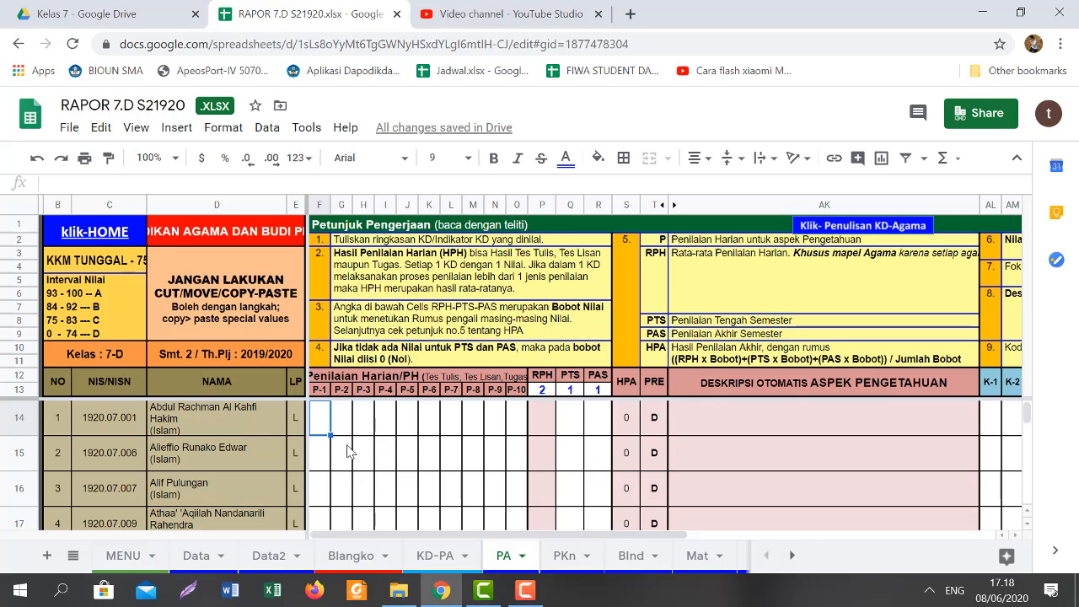
type("80")
key("Tab")
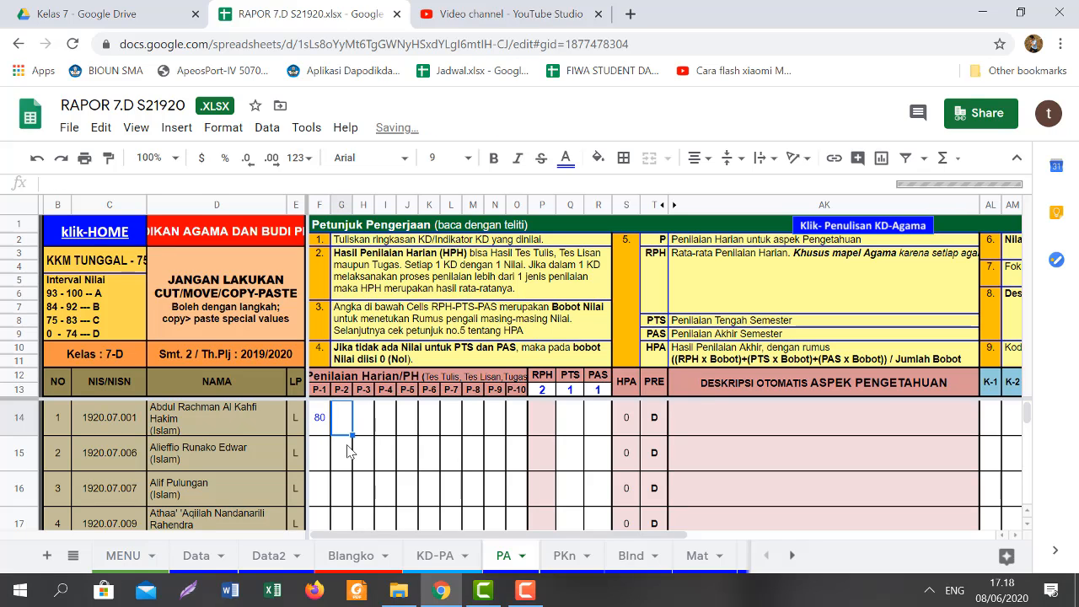
type("90")
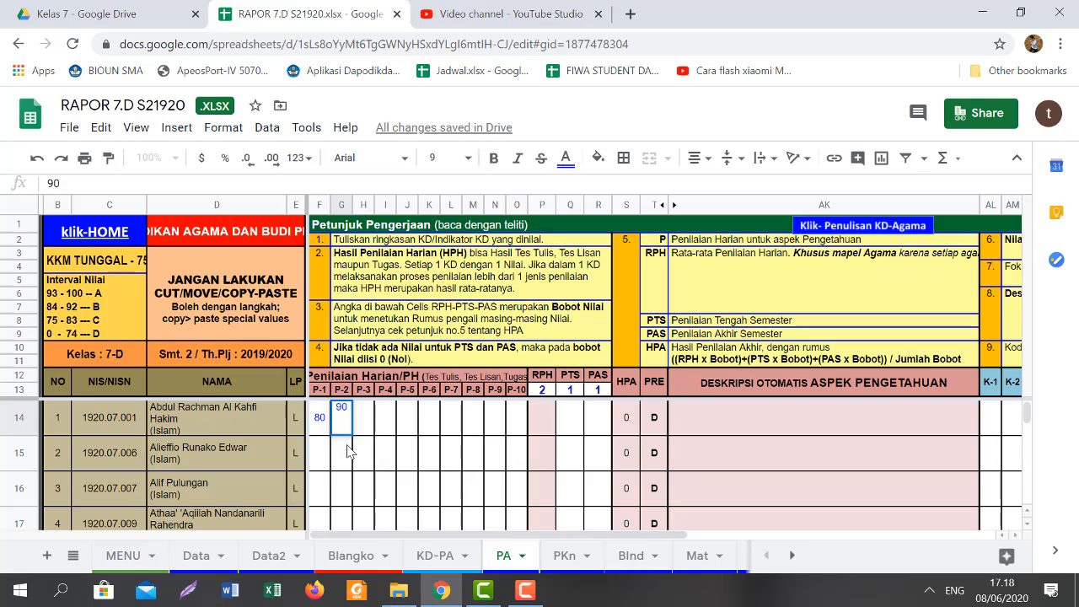
key("Tab")
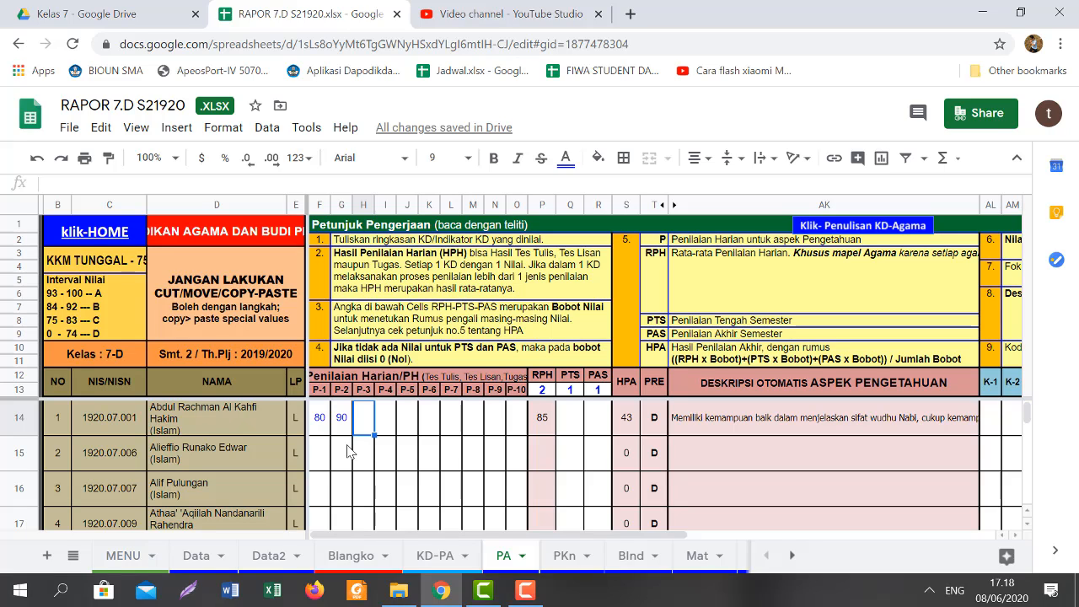
type("100")
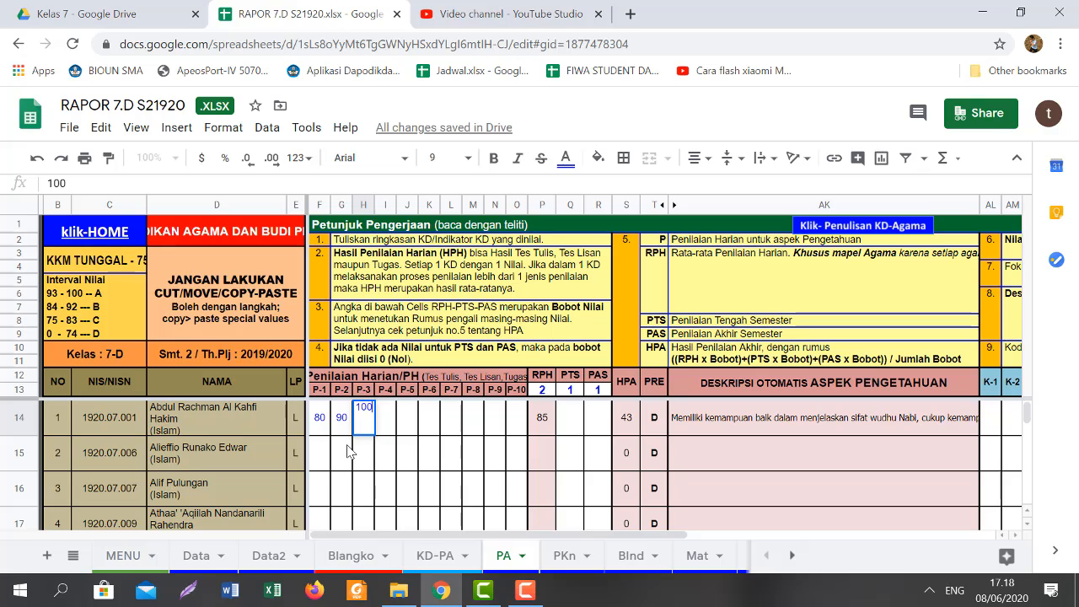
key("Tab")
key("Tab")
key("Tab")
key("Tab")
key("Tab")
key("Tab")
key("Tab")
key("Tab")
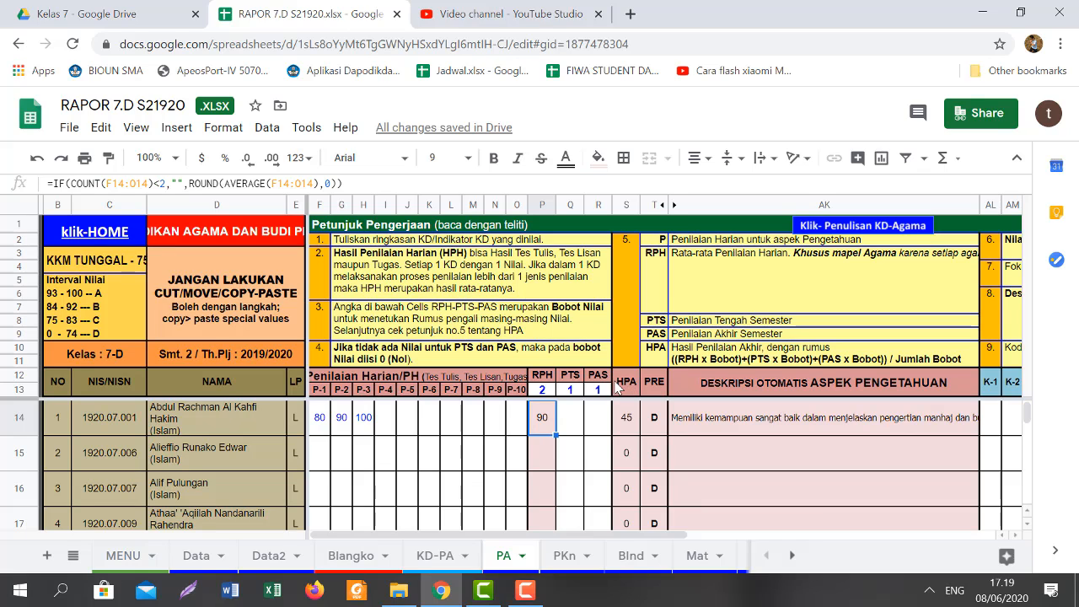
Step: Enter the first student's PTS score of 85 and PAS score of 95
left_click(576, 422)
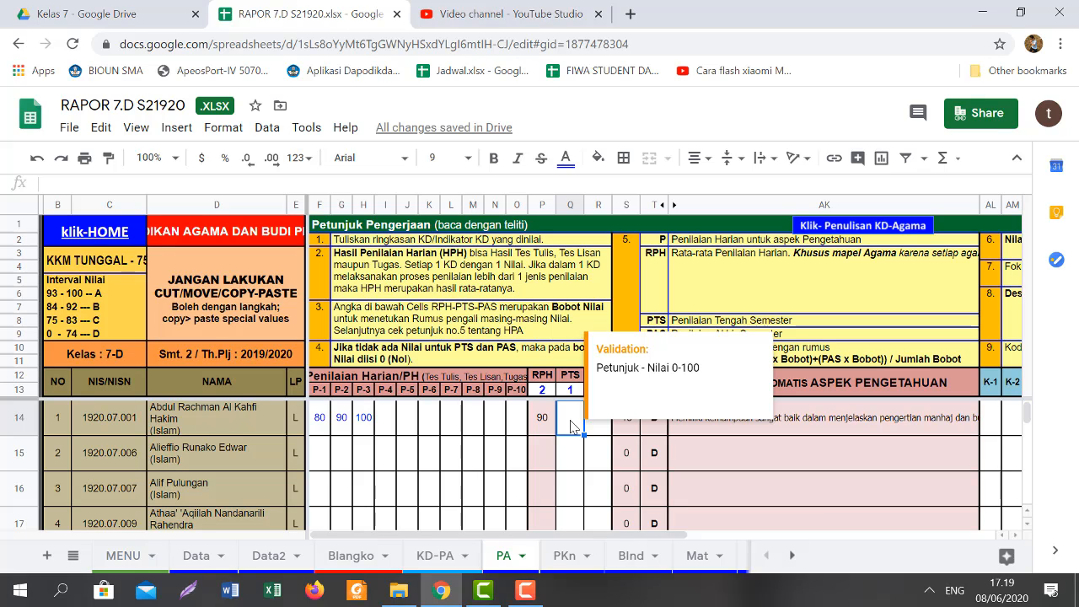
type("85")
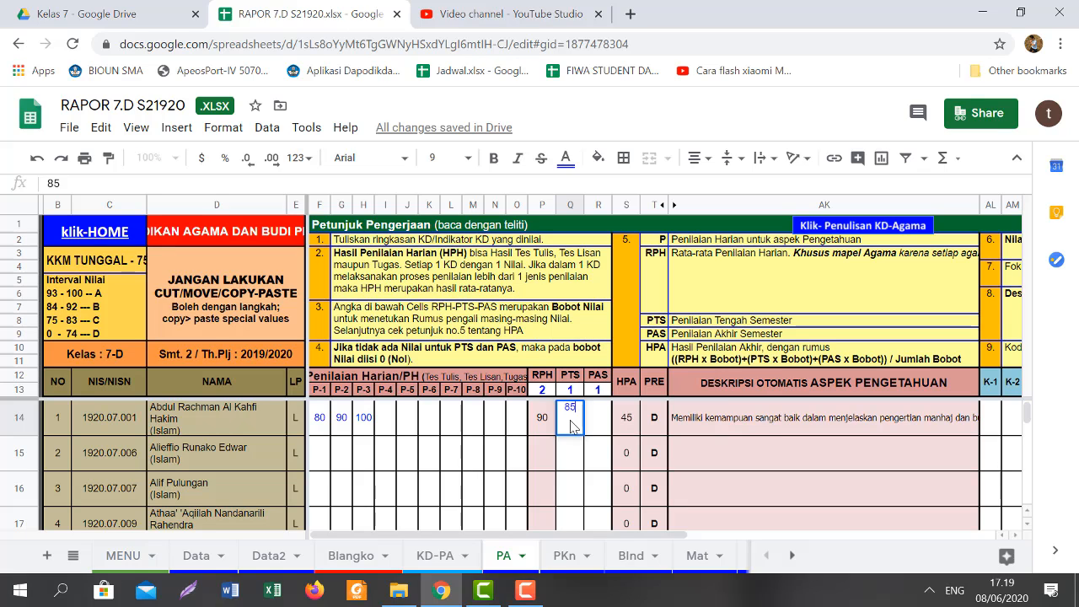
key("Tab")
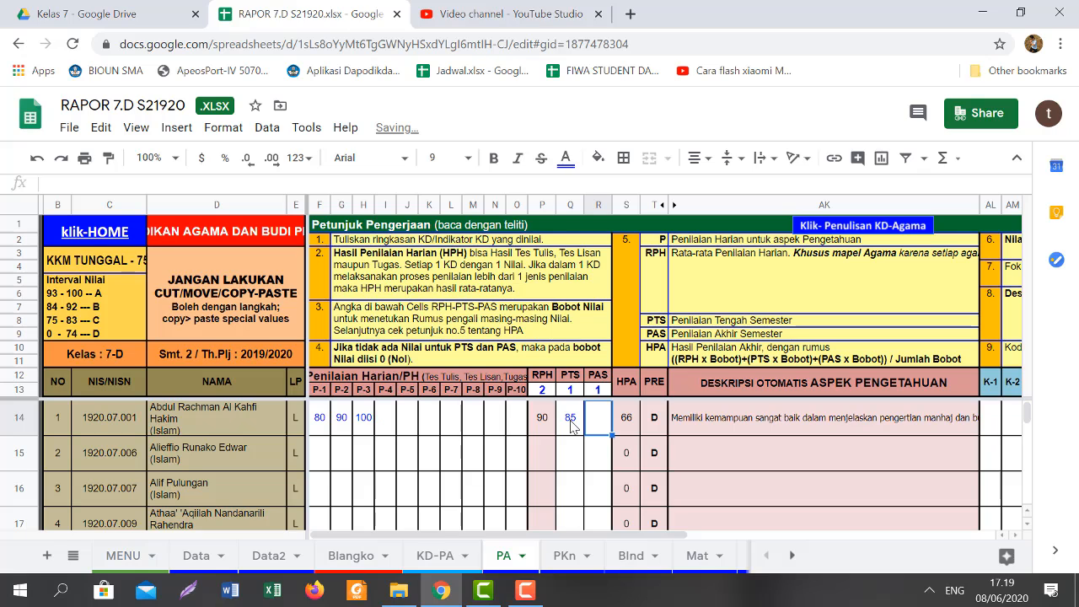
type("95")
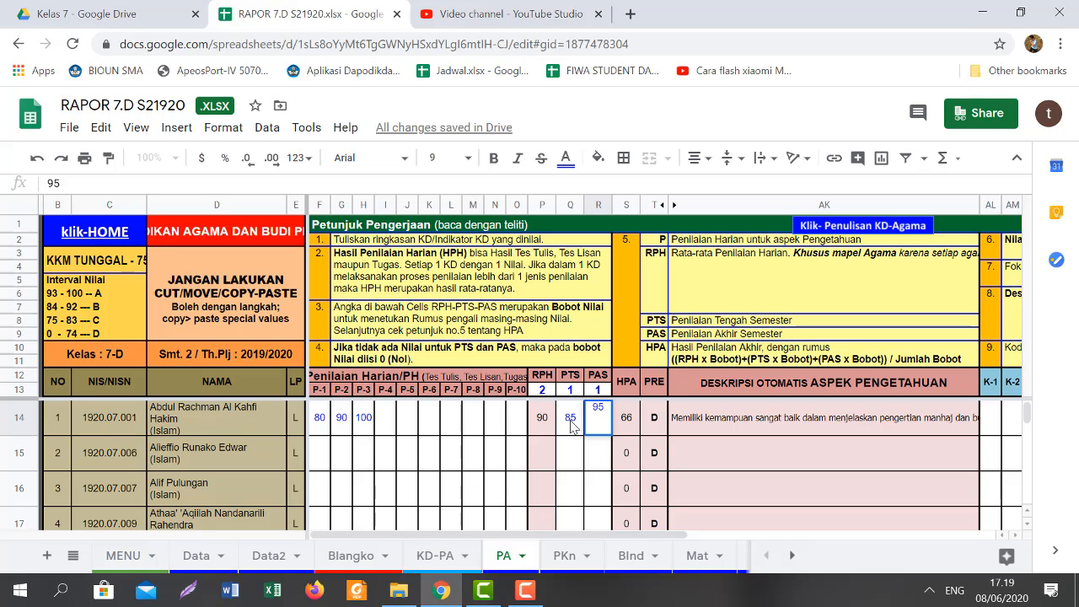
key("Tab")
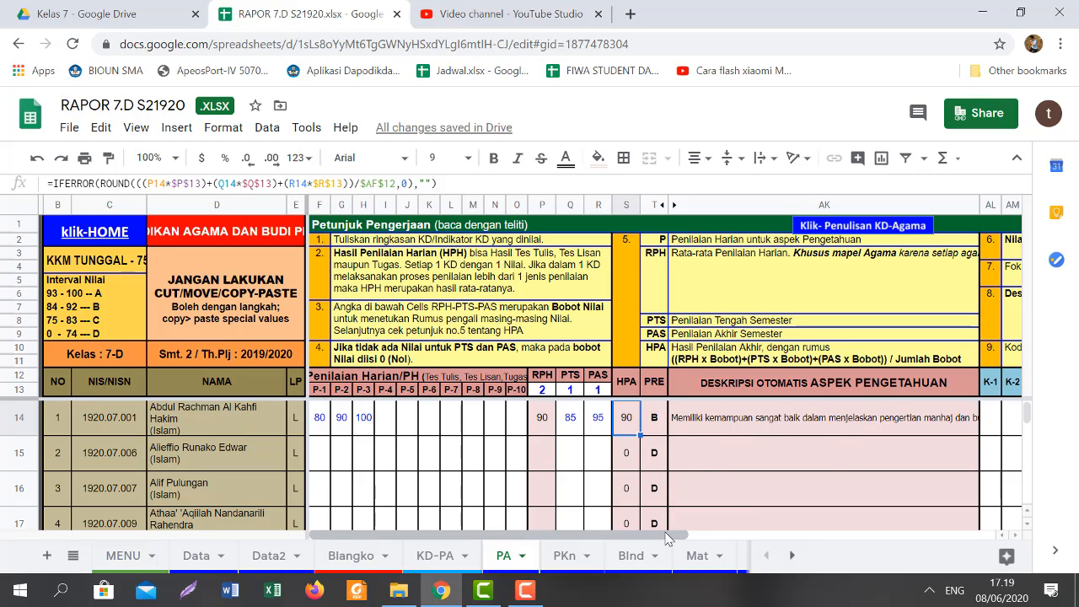
Step: Enter skill scores of 90 in K-1 and 95 in K-2 for the first student
left_click_drag(685, 534, 858, 537)
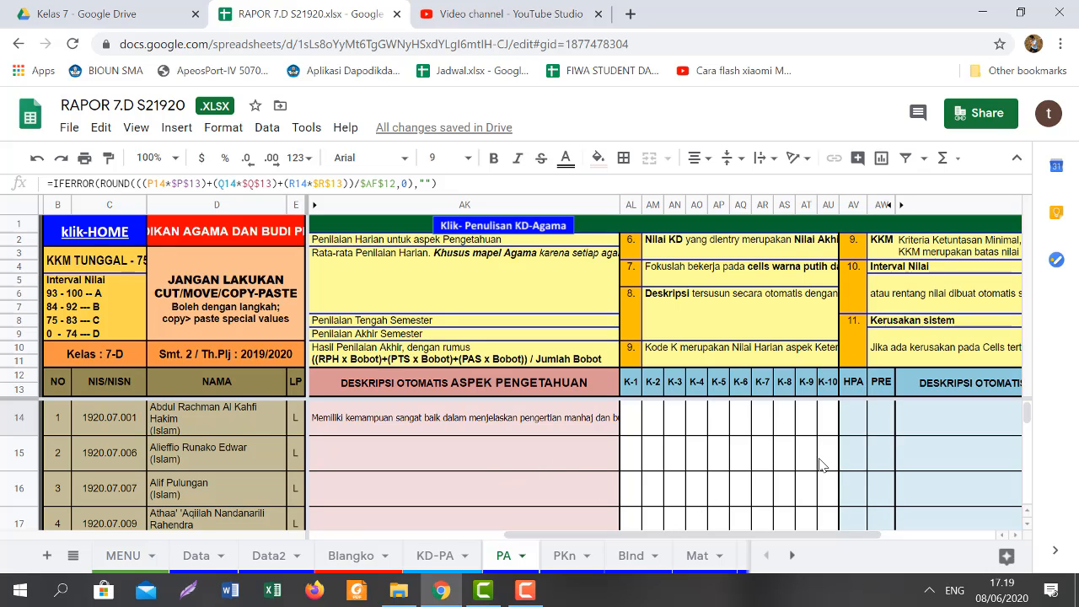
left_click(635, 420)
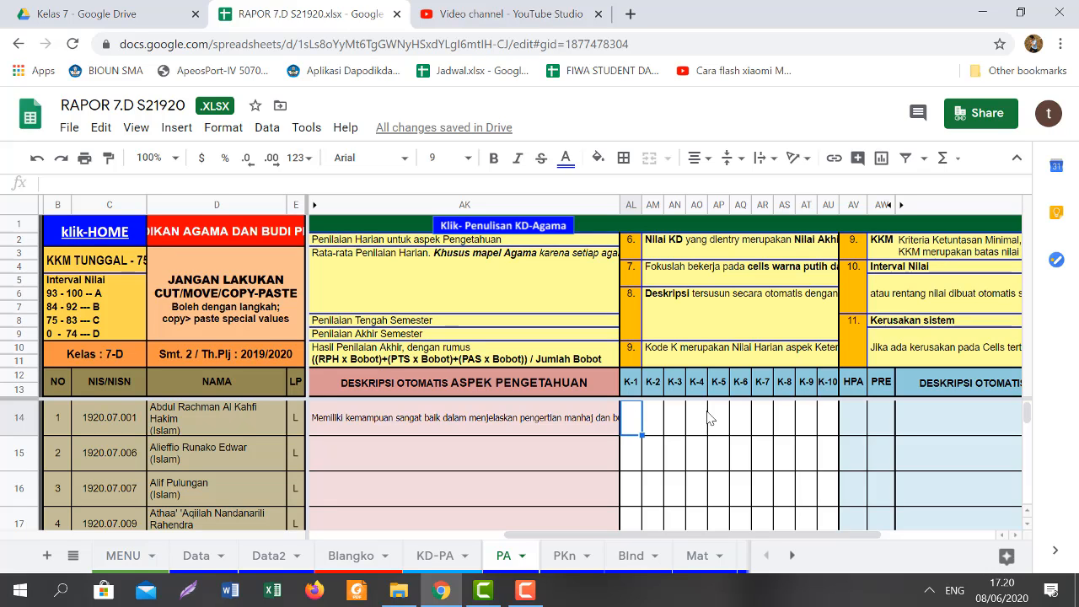
type("90")
key("Tab")
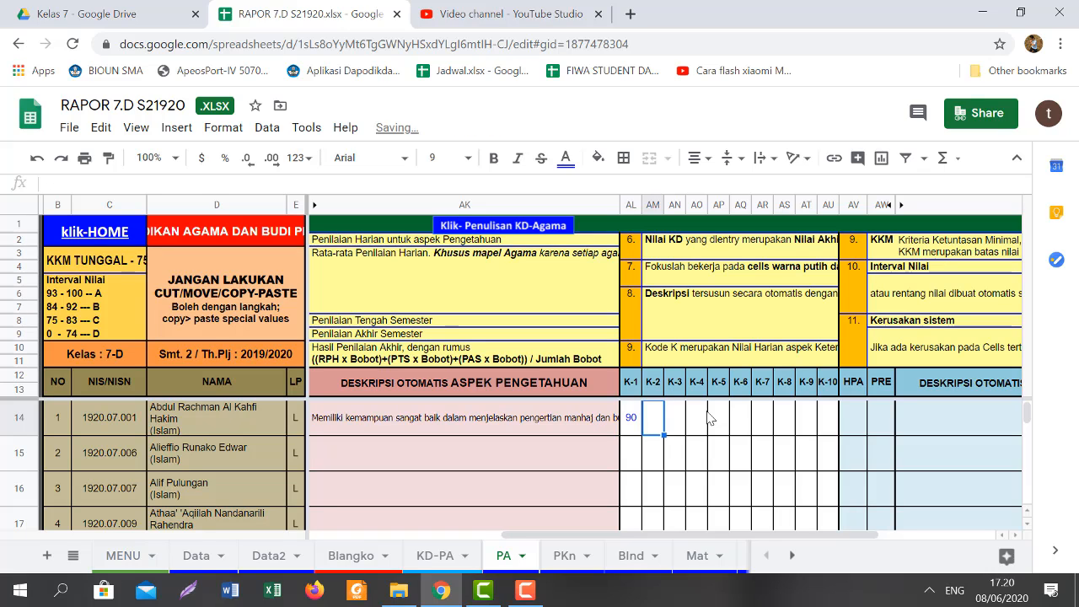
type("95")
key("Tab")
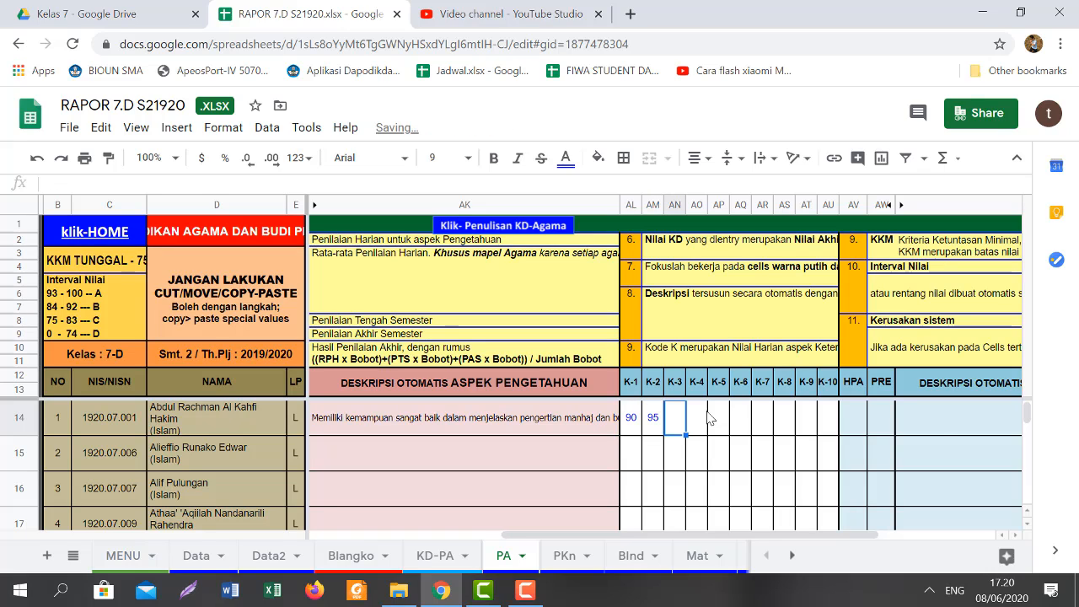
Step: Move along the first student's row to examine the skills HPA, PRE and automatic description (Aspek Keterampilan)
key("Tab")
key("Tab")
key("Tab")
key("Tab")
key("Tab")
key("Tab")
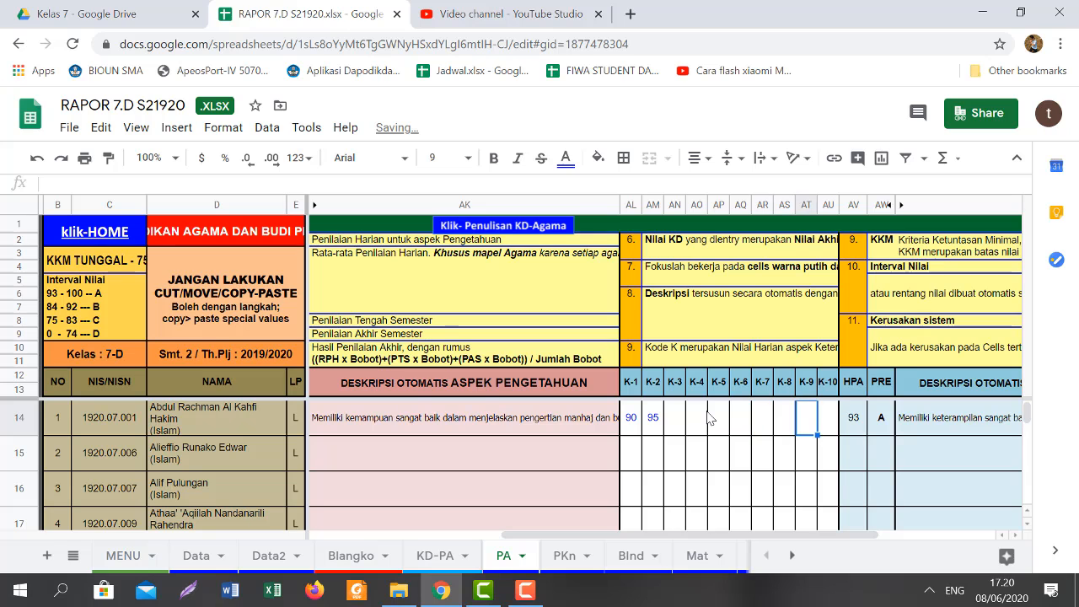
key("Tab")
key("Tab")
key("Tab")
key("Tab")
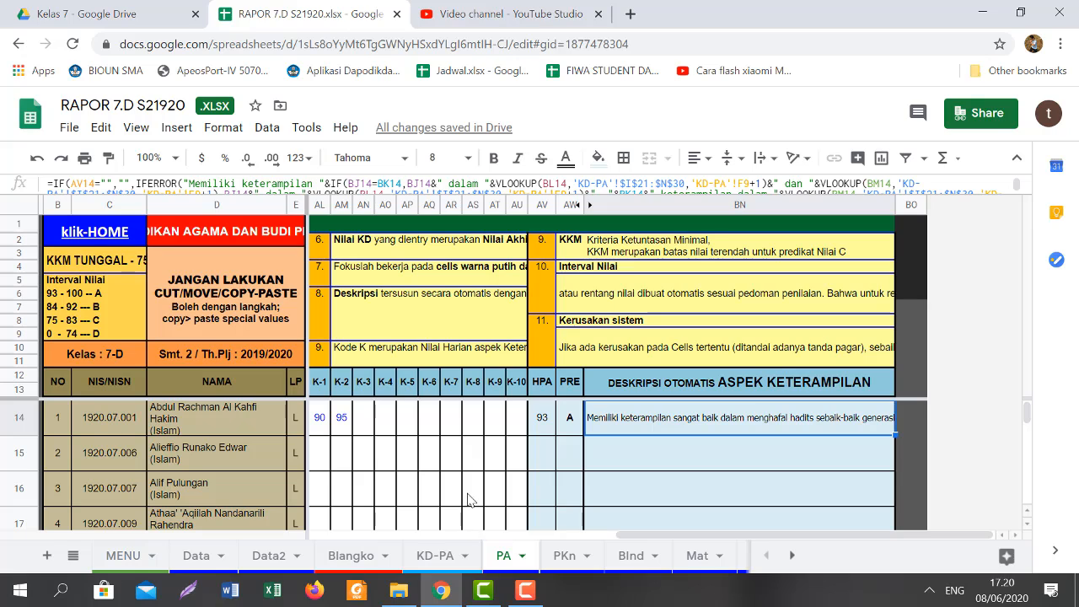
Step: Open the KD-PA sheet and look over the religion codes in the KODE column
left_click(432, 558)
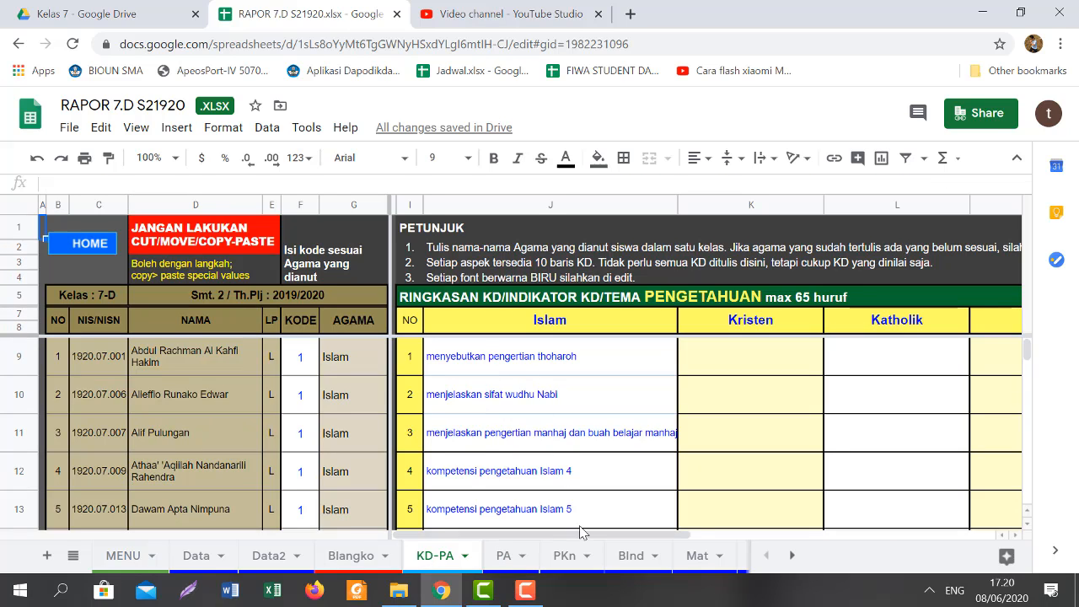
left_click_drag(624, 536, 474, 509)
left_click(301, 365)
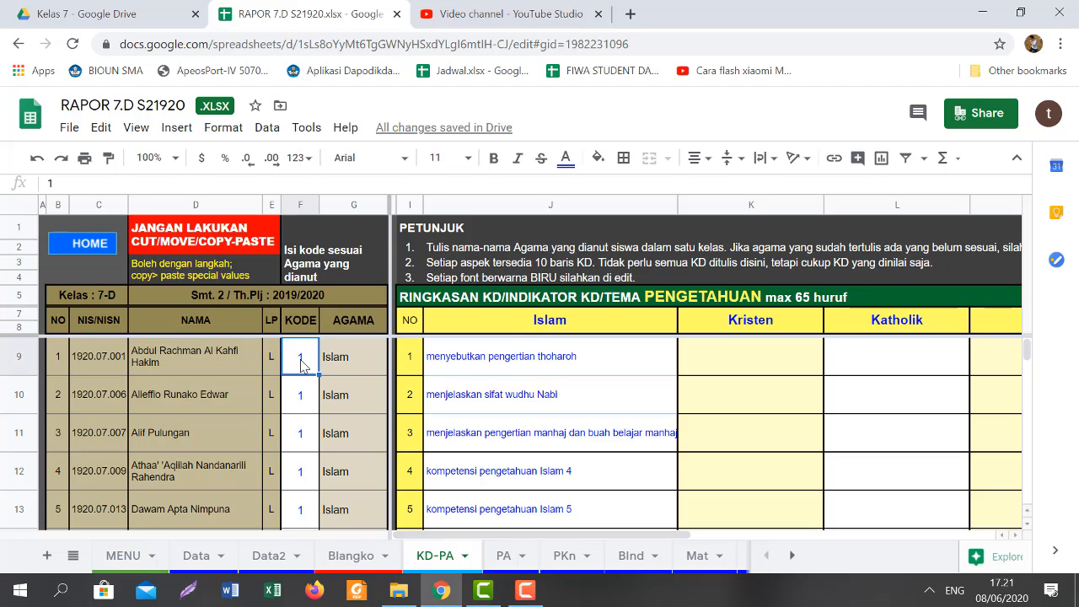
scroll(301, 371, "down", 5)
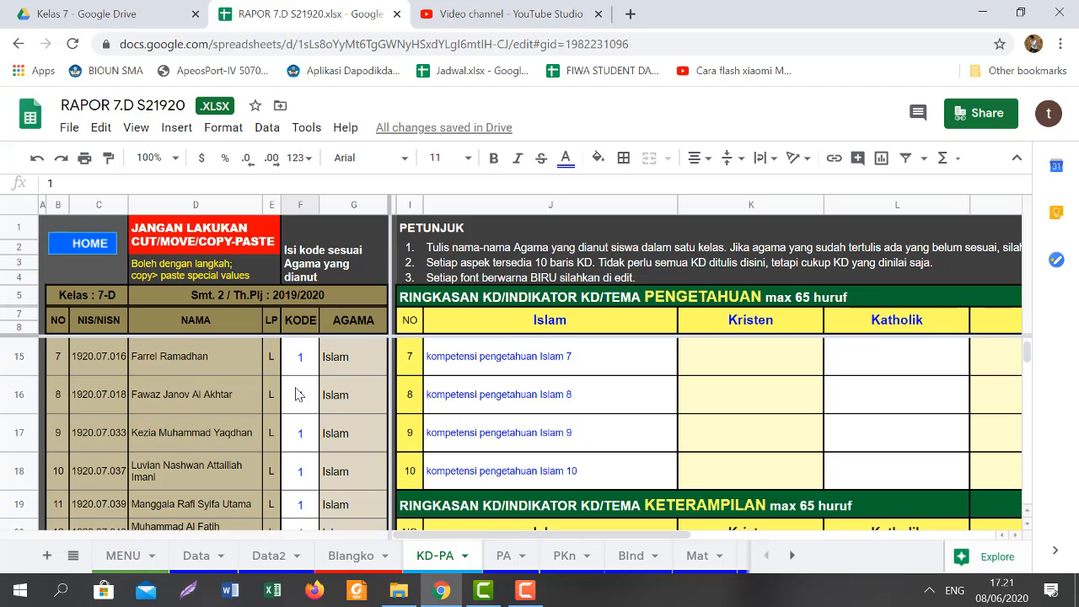
scroll(297, 396, "up", 5)
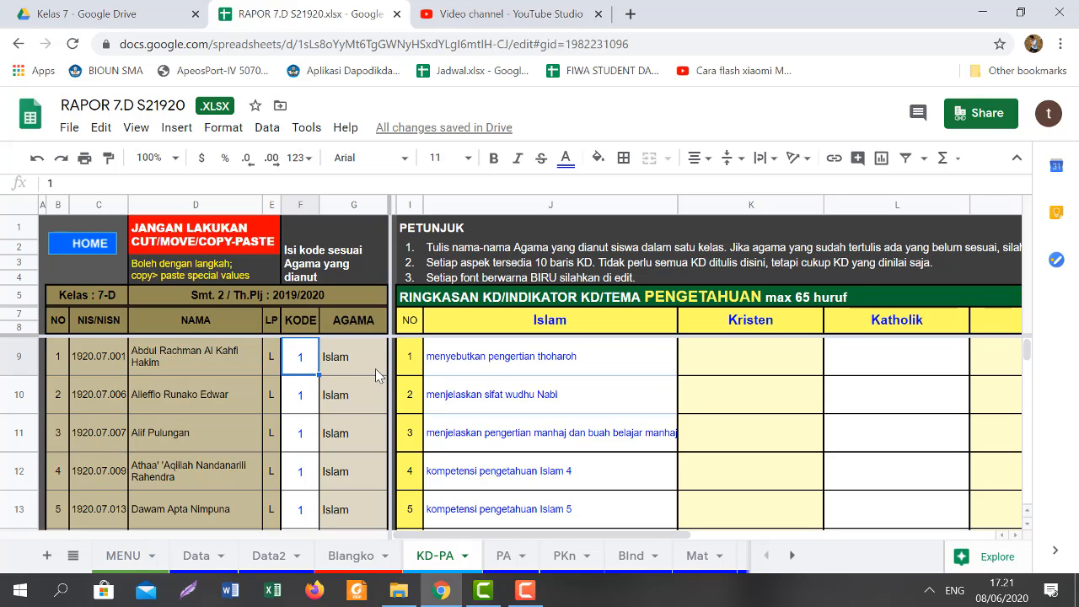
Step: Try religion code 2 for the first student in the KODE column, and set it back to 1
type("2")
key("Return")
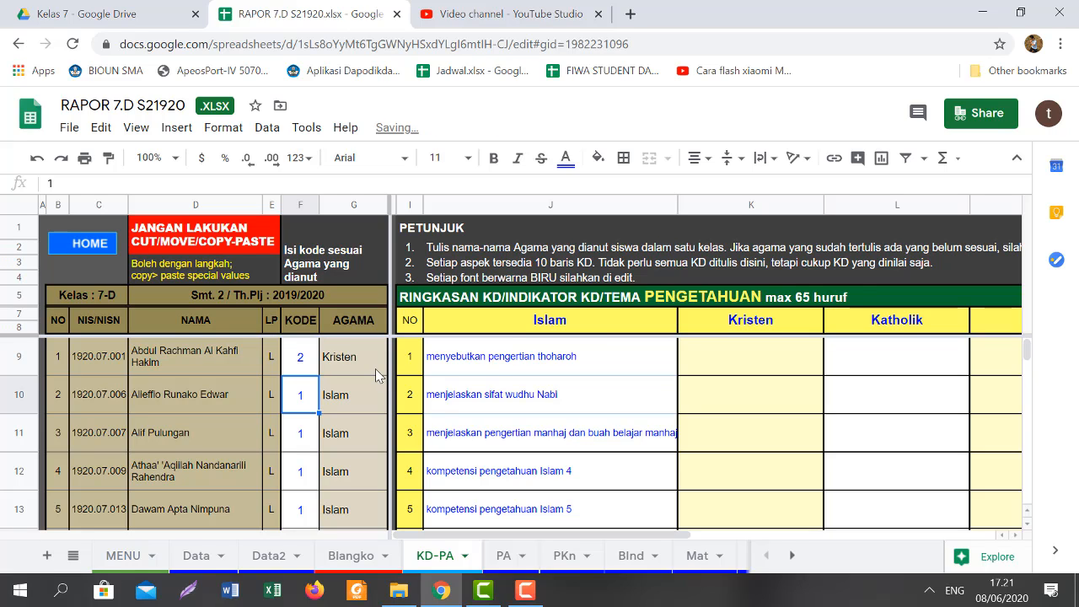
left_click(375, 369)
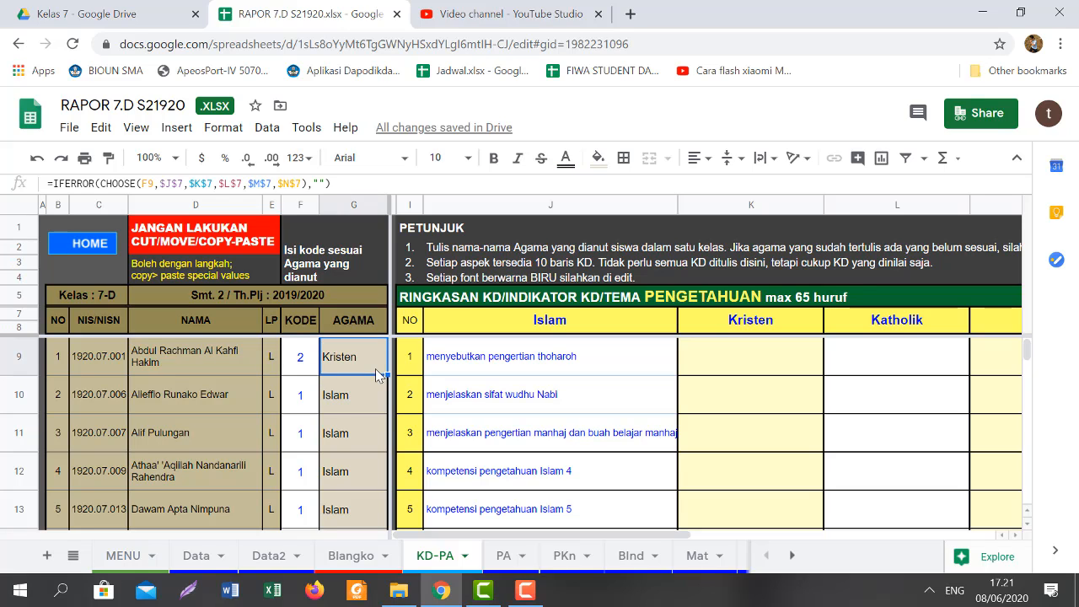
key("Left")
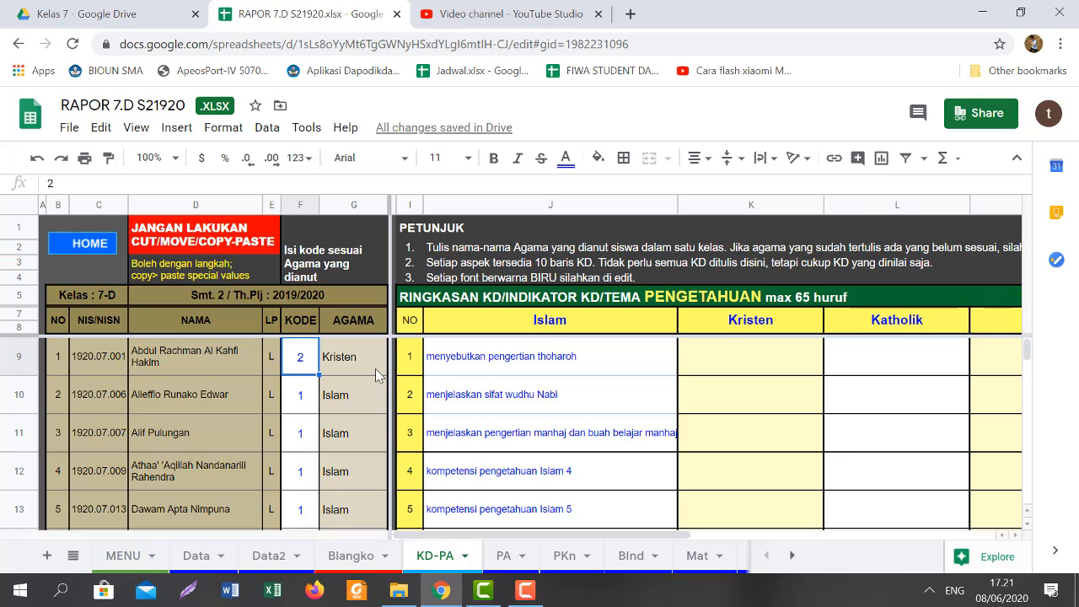
type("1")
key("Return")
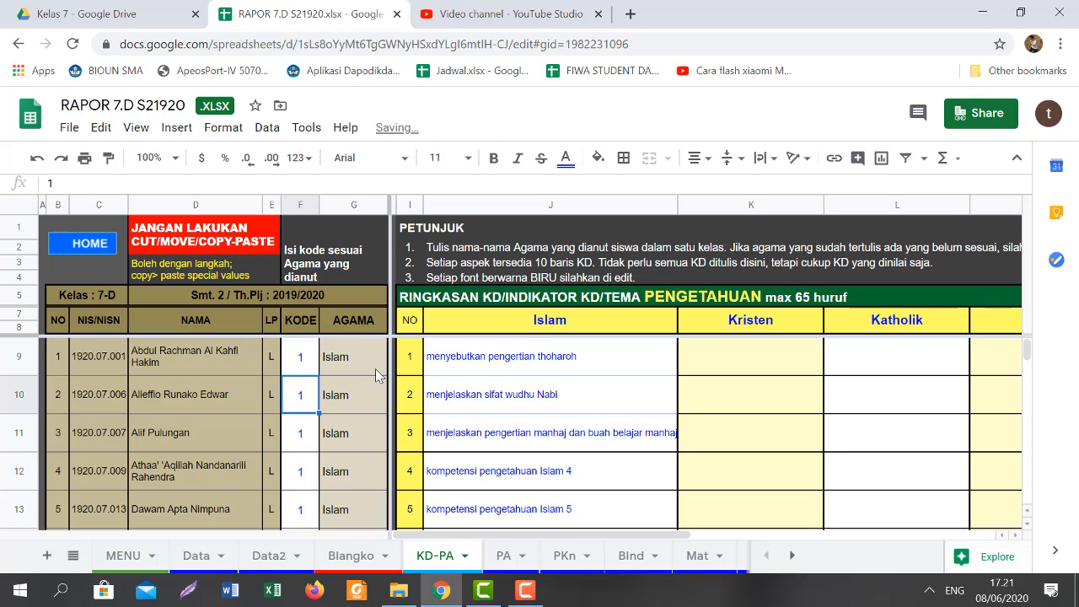
Step: Check the religion codes of the students further down the KODE column and return to the top of the sheet
key("Up")
key("Down")
key("Down")
key("Down")
key("Down")
key("Down")
key("Down")
key("Down")
key("Down")
key("Down")
key("Down")
key("Down")
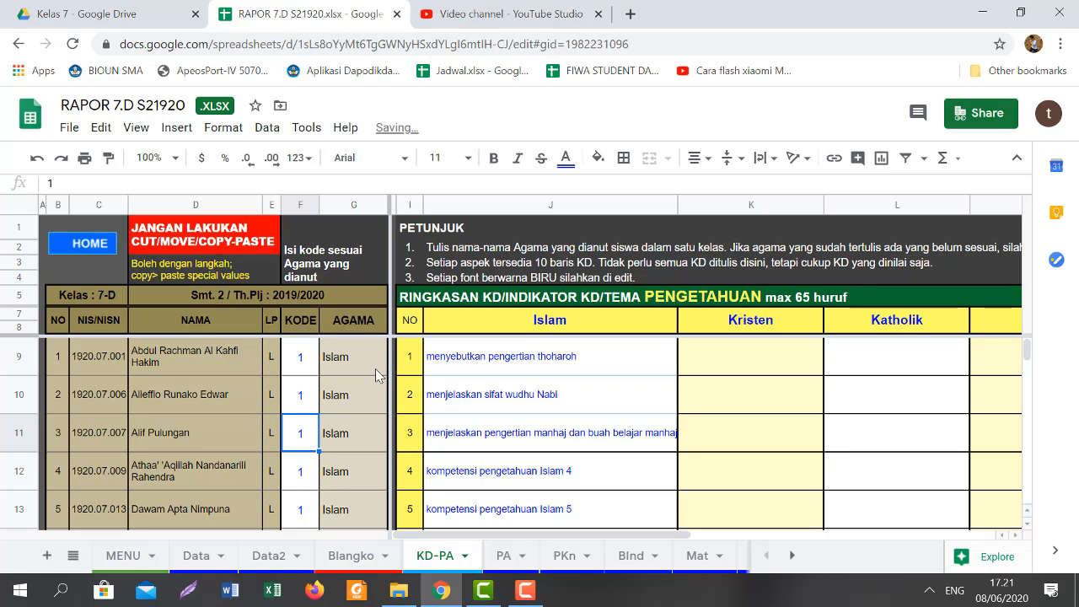
key("ctrl+Up")
key("ctrl+Up")
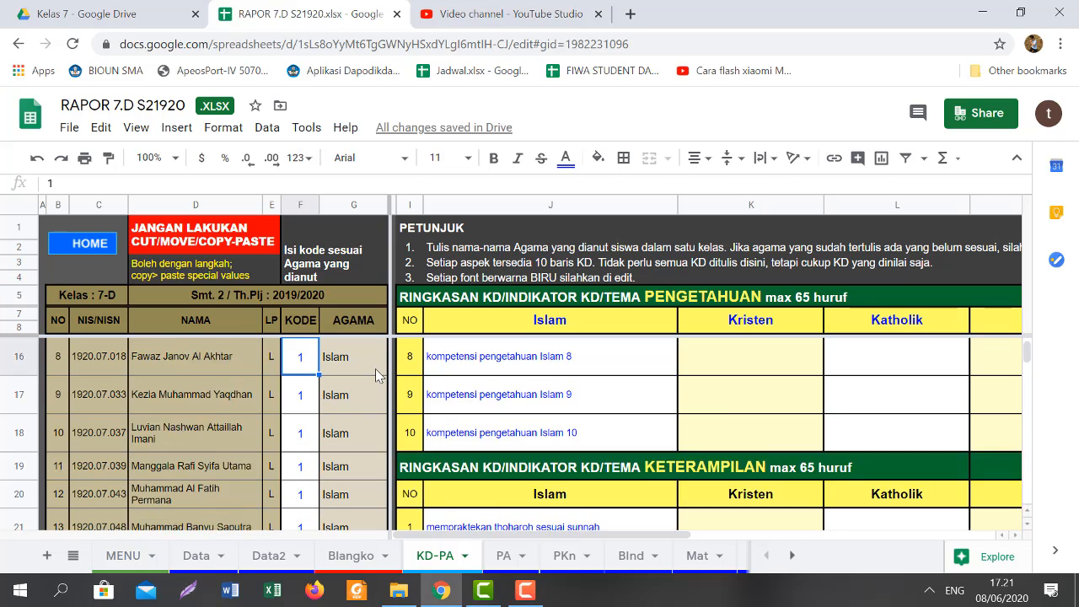
key("Right")
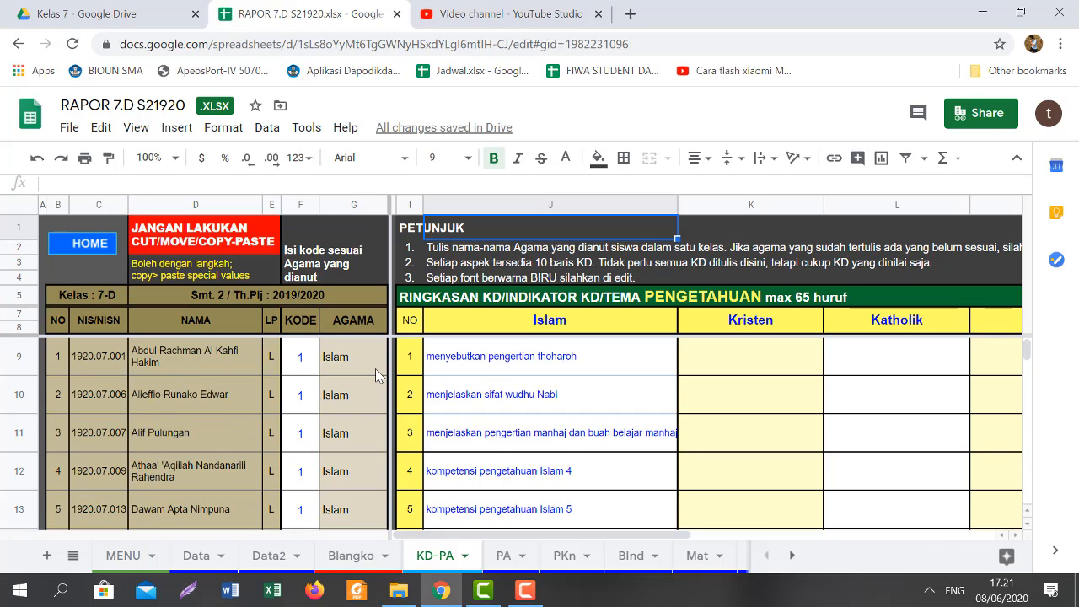
Step: Examine the Islam competency summaries in the Pengetahuan section and on to the Keterampilan section
left_click(598, 369)
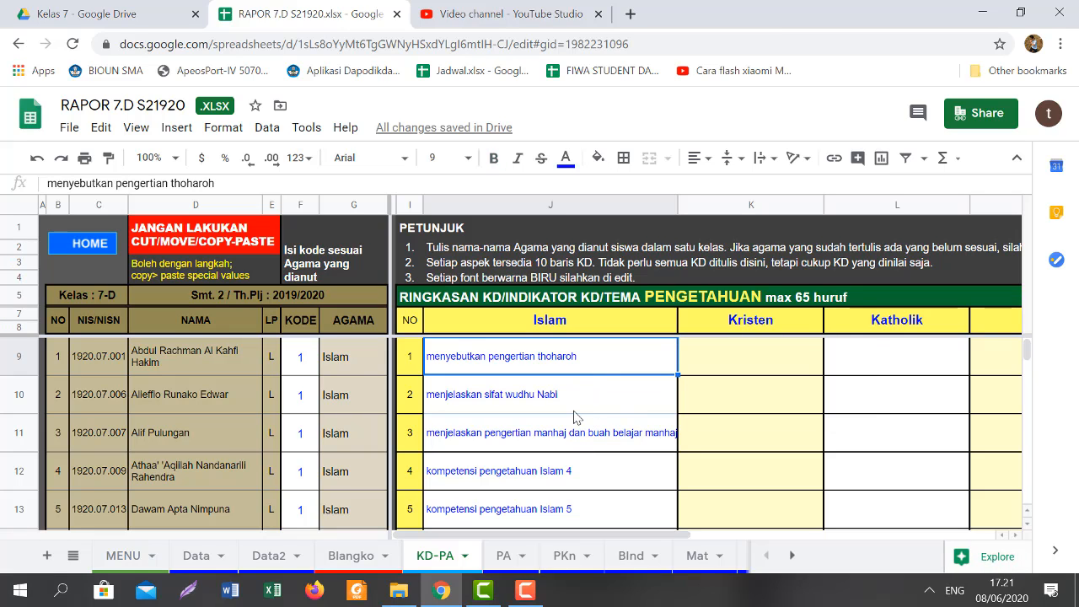
mouse_move(458, 365)
scroll(622, 438, "down", 4)
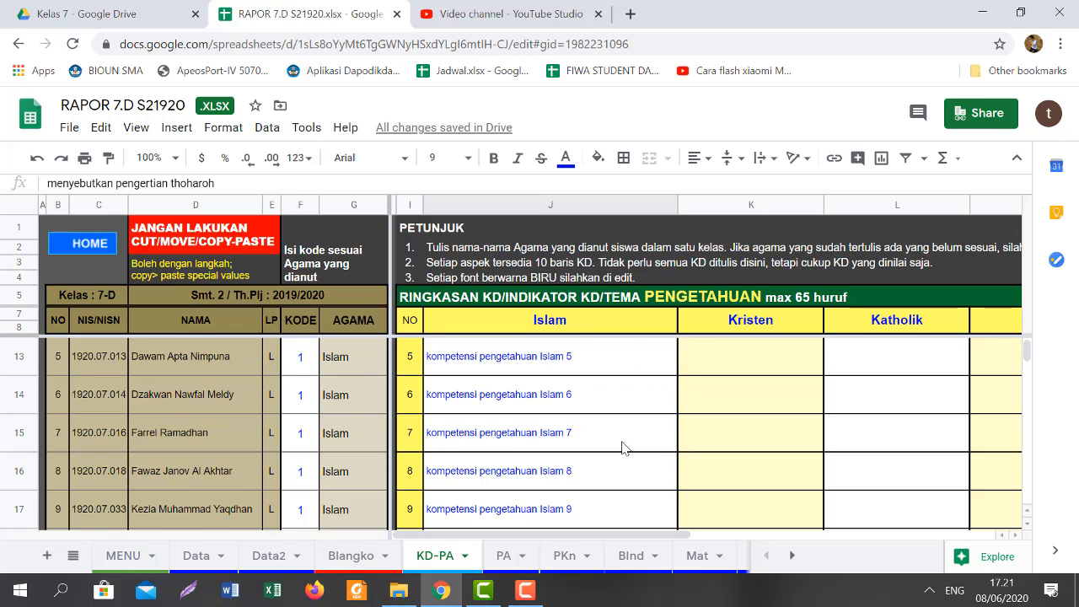
scroll(620, 435, "up", 4)
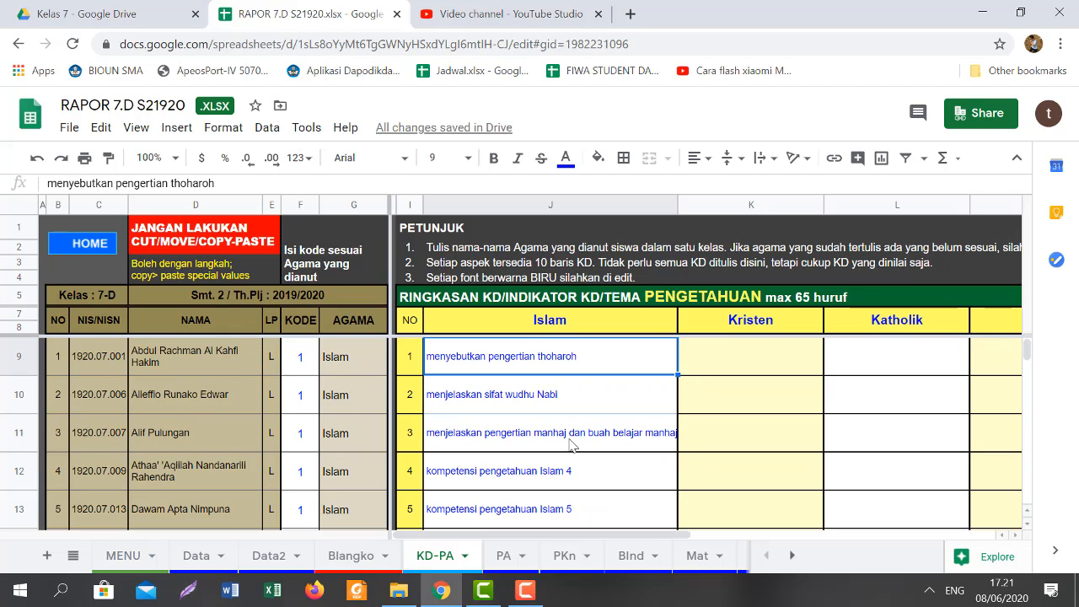
scroll(571, 445, "down", 3)
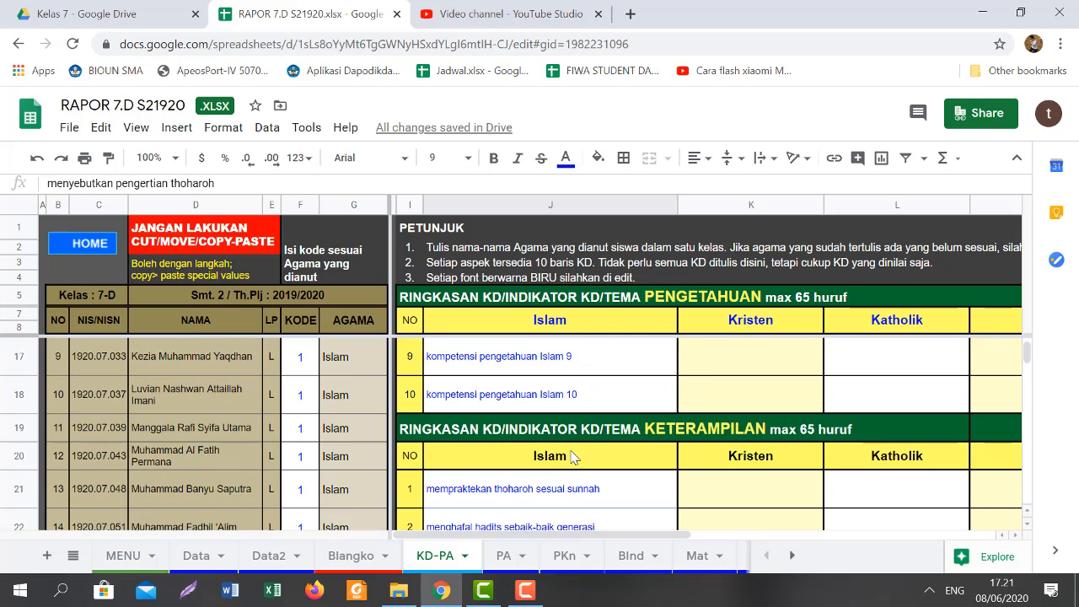
Step: Look over the Islam competency summaries in the Keterampilan section and compare them with those in the Pengetahuan section
scroll(578, 456, "down", 1)
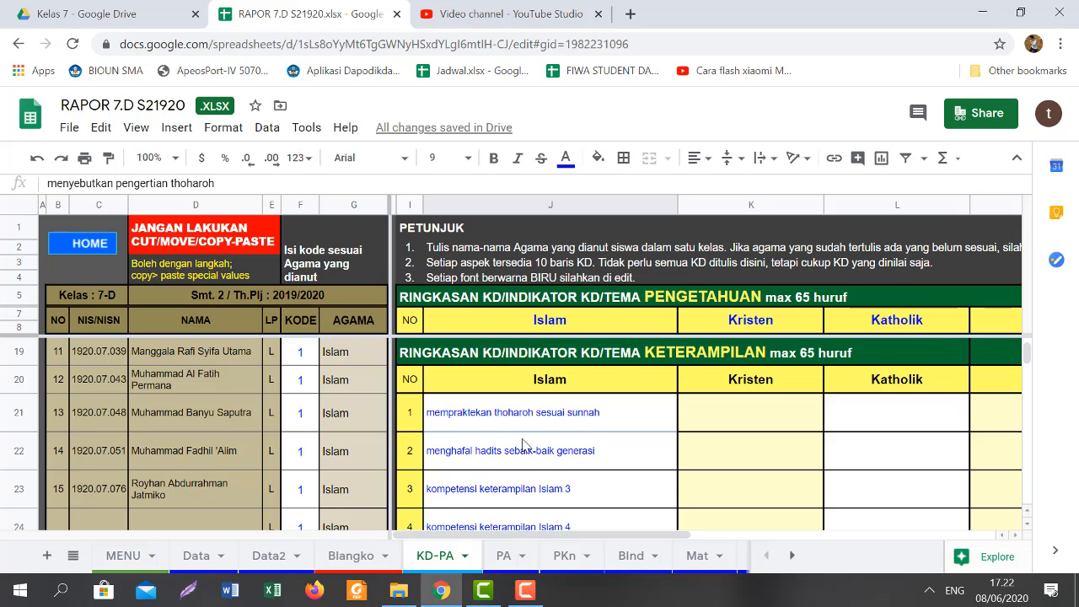
scroll(540, 466, "up", 5)
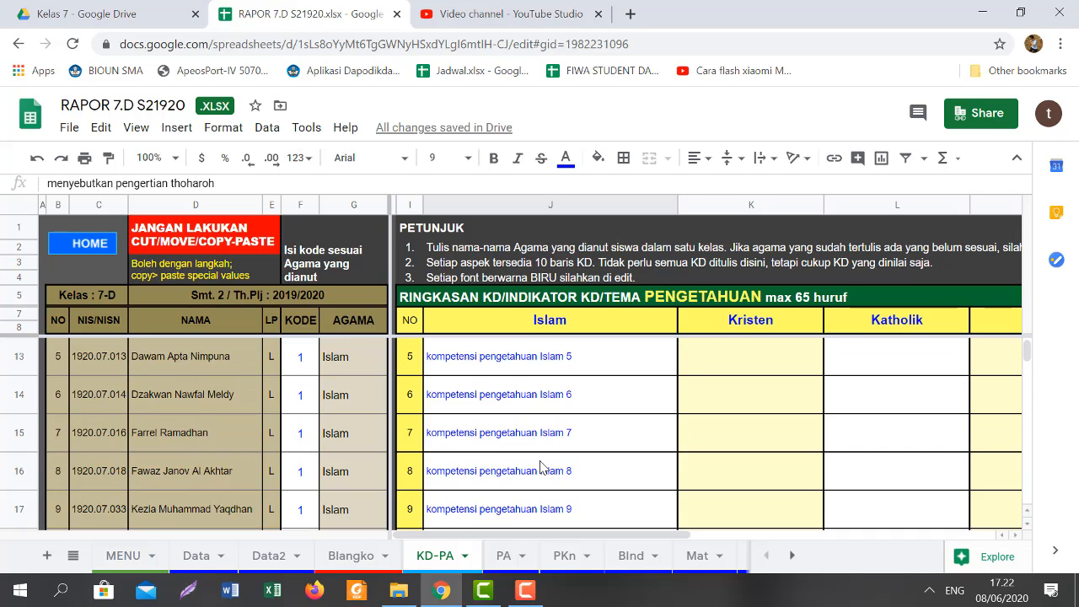
scroll(523, 467, "down", 4)
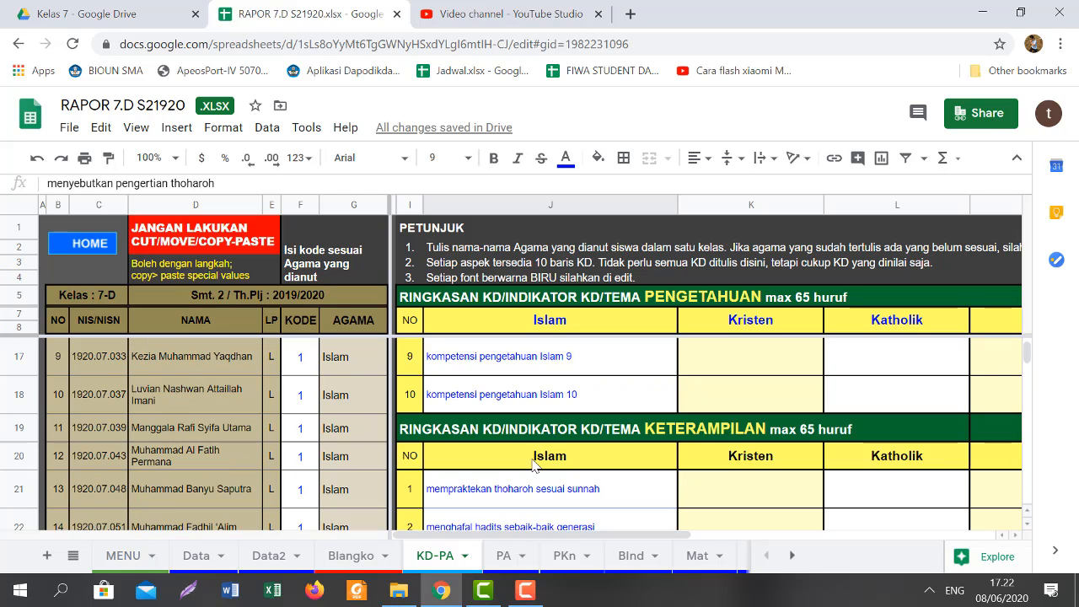
scroll(533, 467, "down", 2)
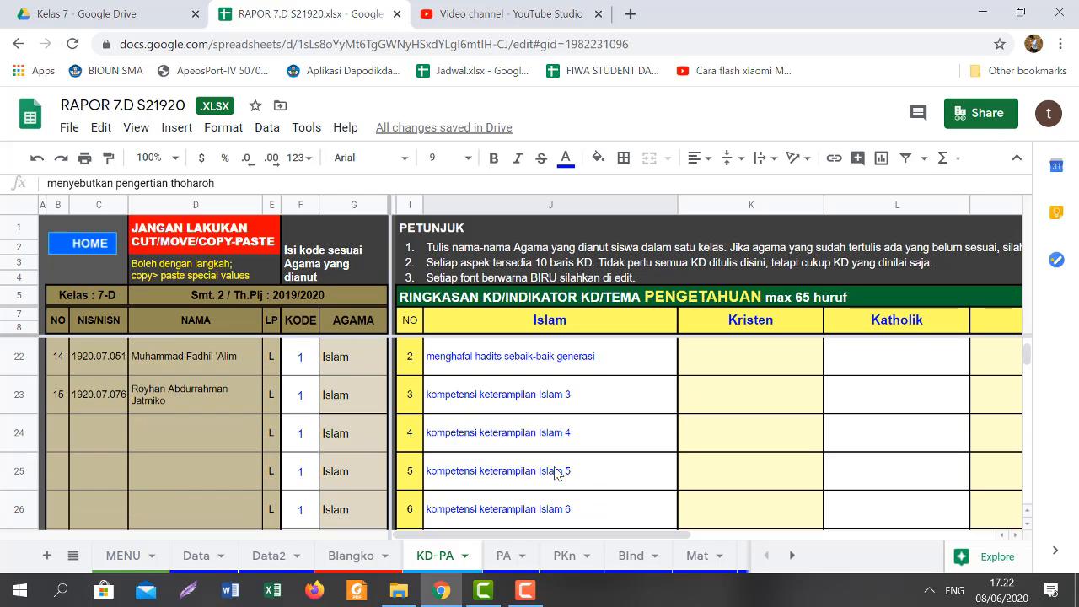
Step: Open the PA sheet and review the first student's scores and the automatic descriptions for the Pengetahuan and Keterampilan aspects
left_click(503, 556)
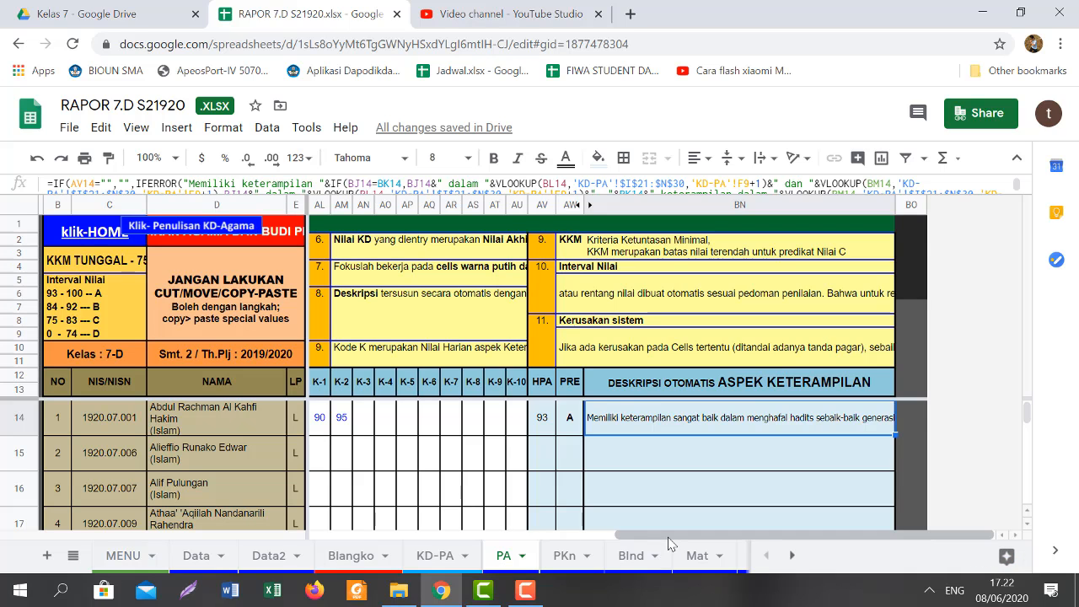
left_click_drag(669, 538, 360, 538)
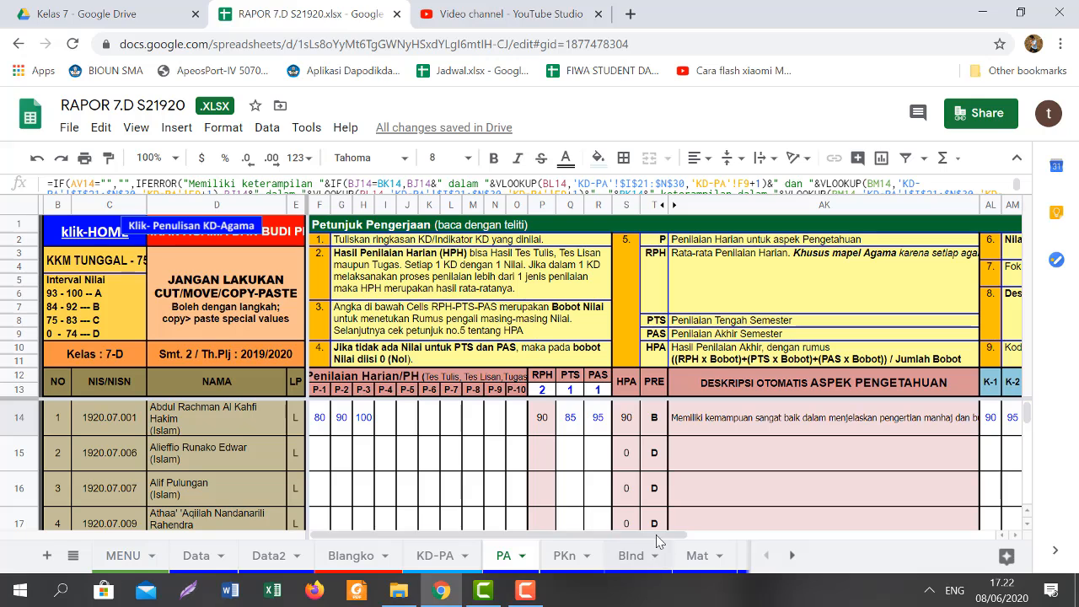
left_click_drag(679, 540, 728, 544)
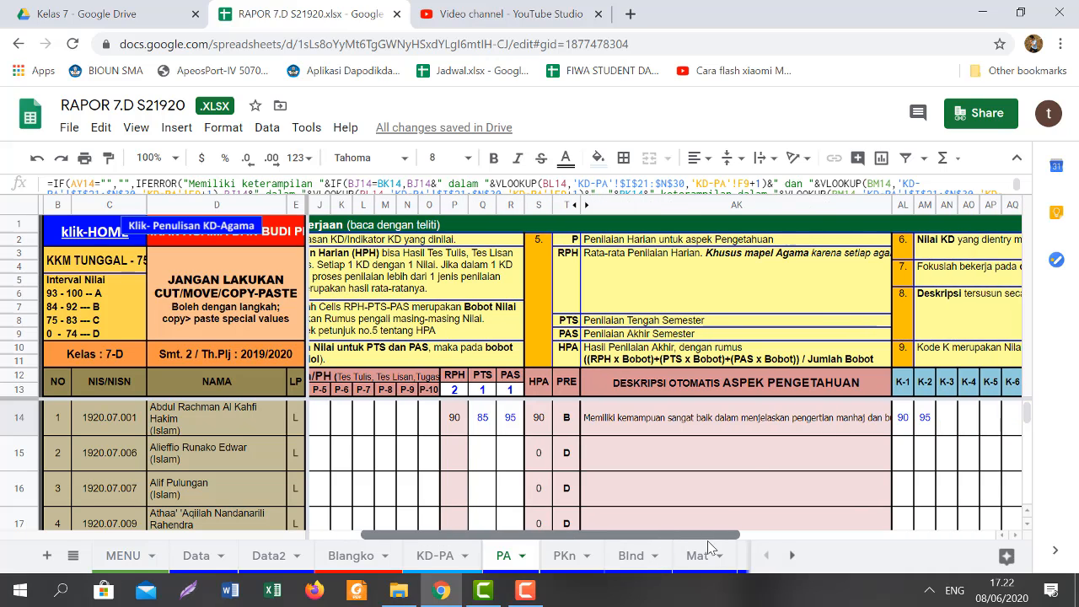
left_click(758, 430)
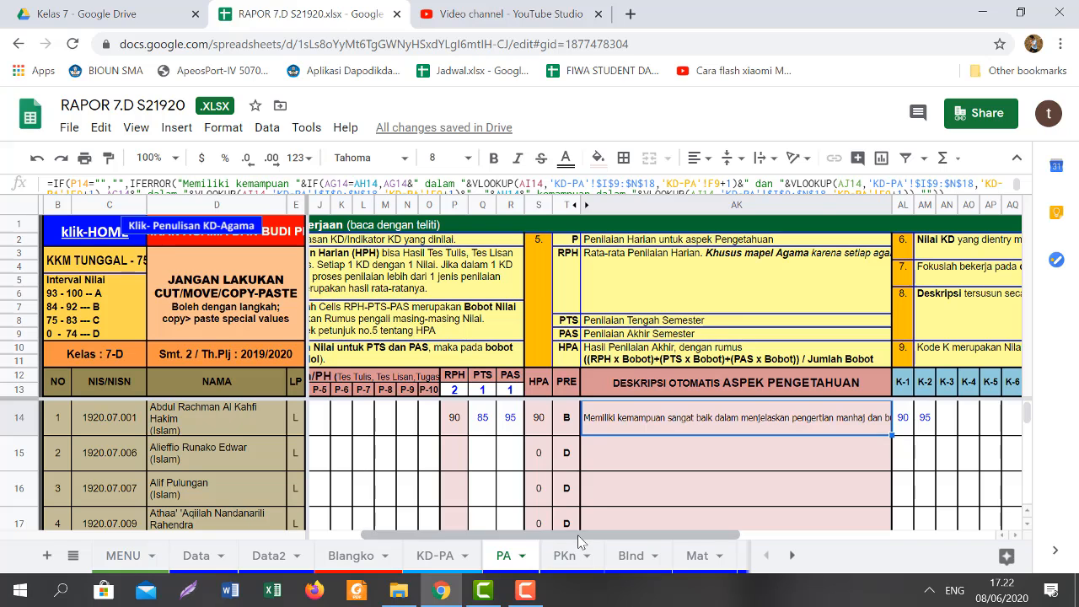
left_click_drag(580, 542, 356, 553)
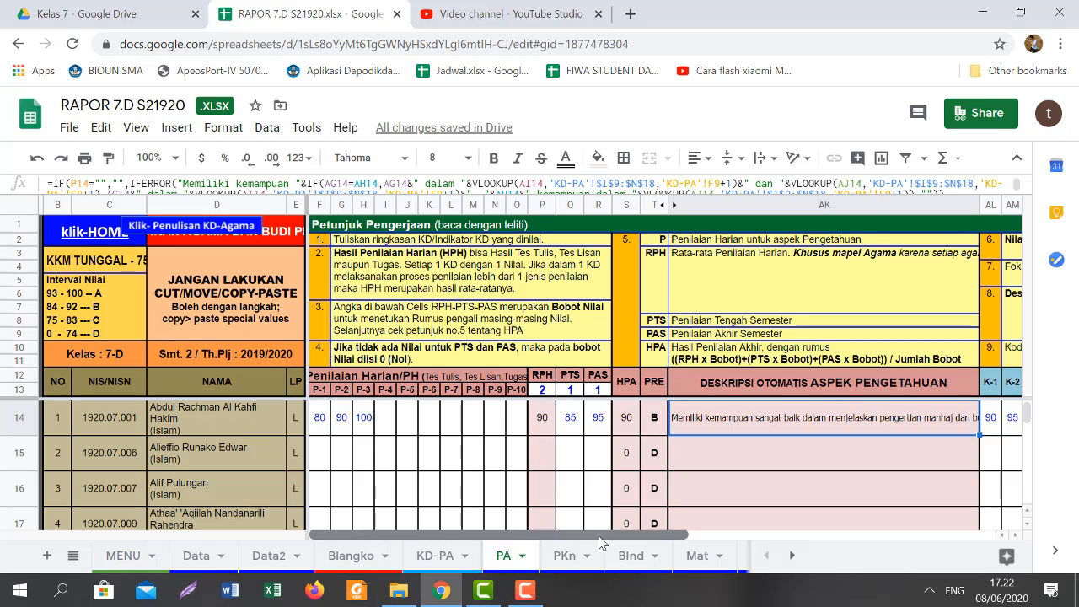
left_click_drag(602, 542, 757, 507)
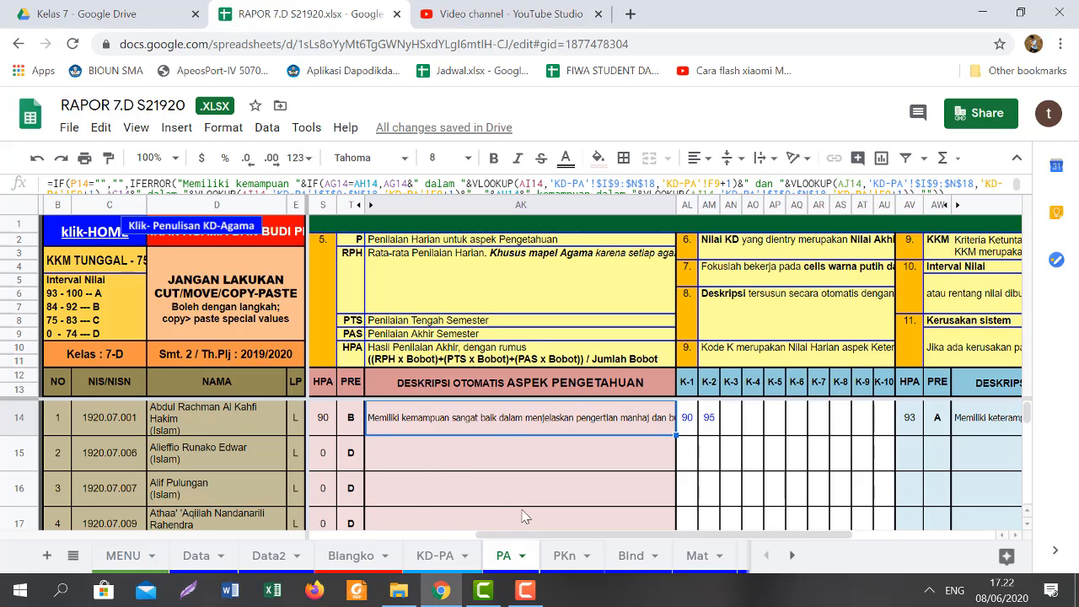
scroll(509, 539, "left", 5)
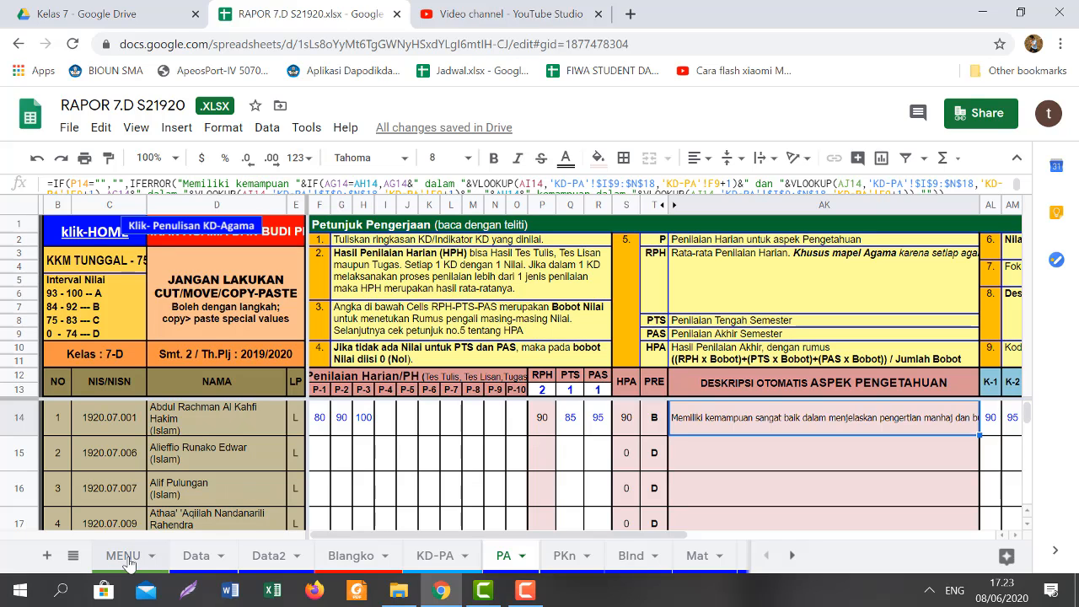
Step: Return to the MENU sheet through the klik-HOME link and open the MATEMATIKA score sheet from there
left_click(94, 236)
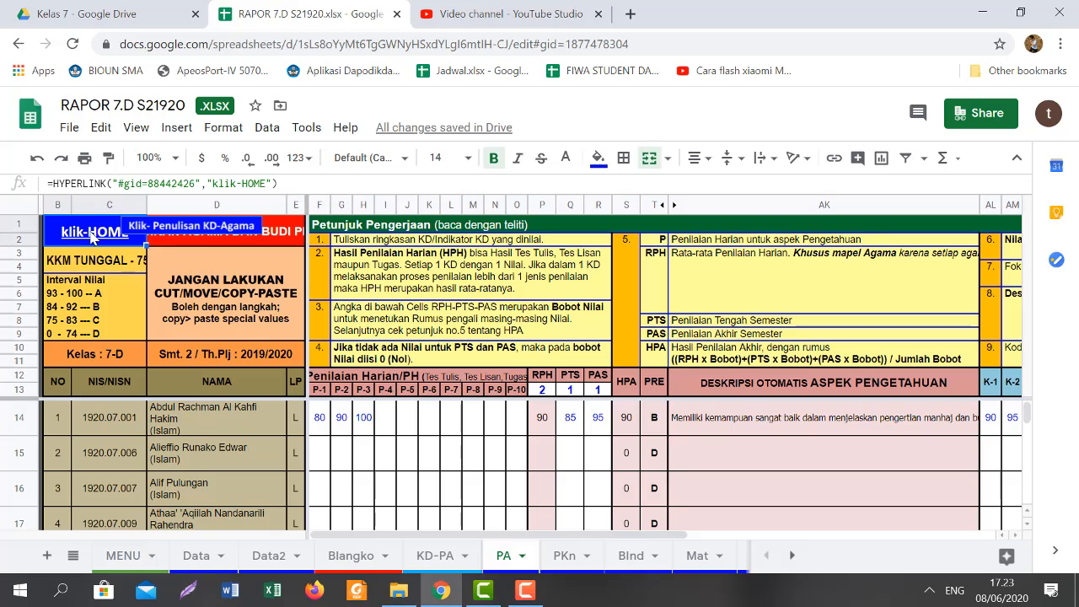
left_click(112, 266)
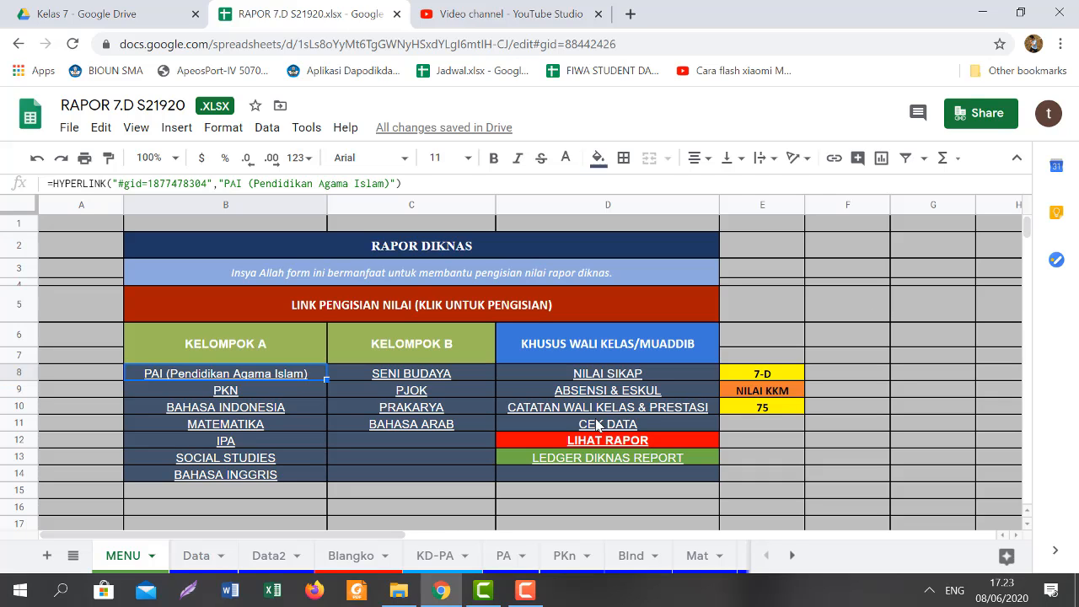
mouse_move(262, 450)
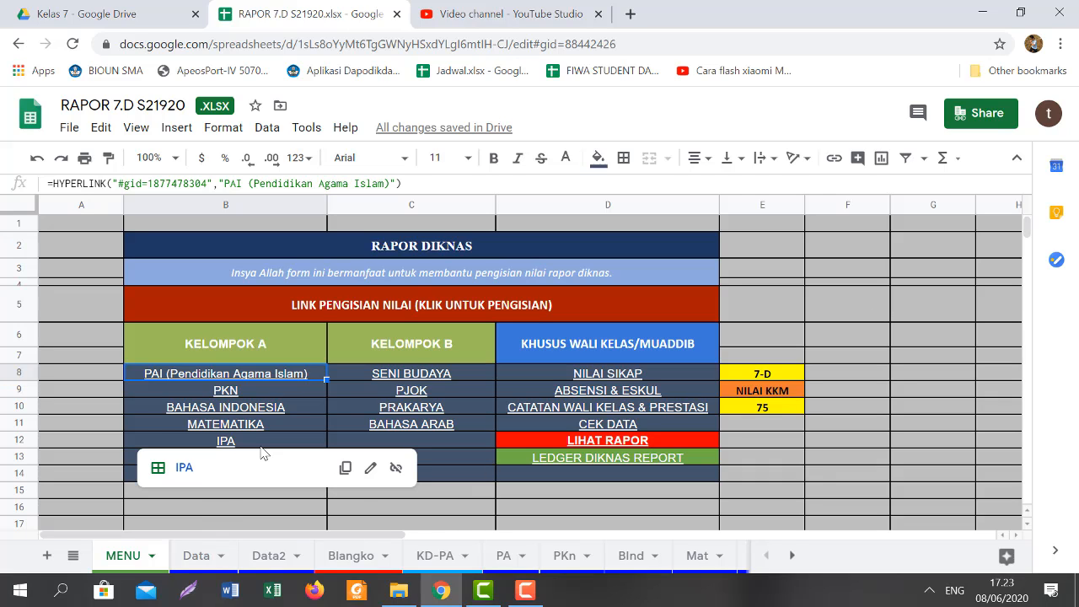
left_click(283, 427)
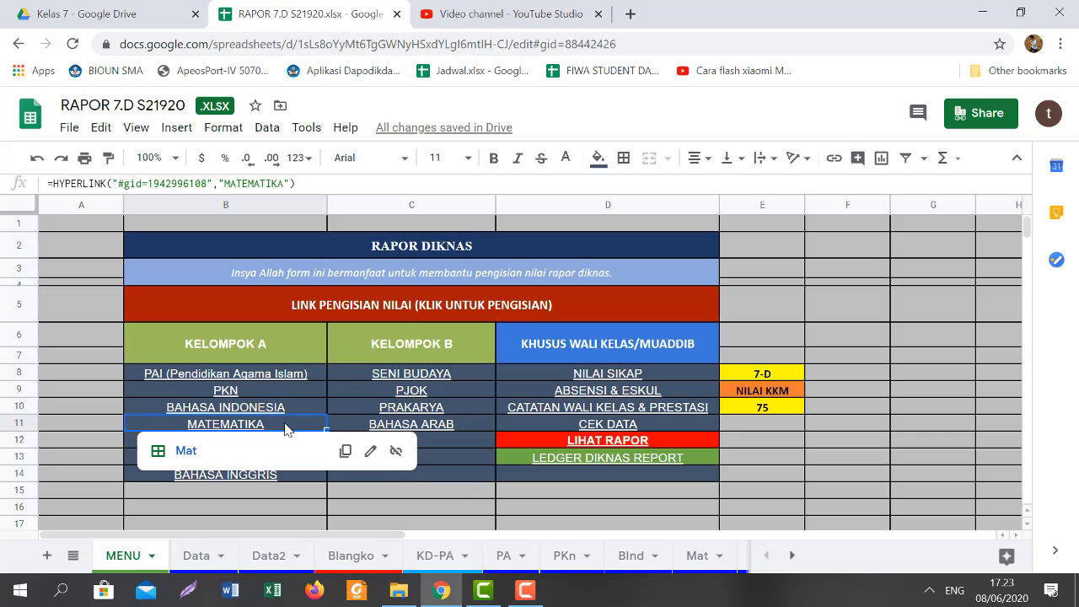
left_click(190, 456)
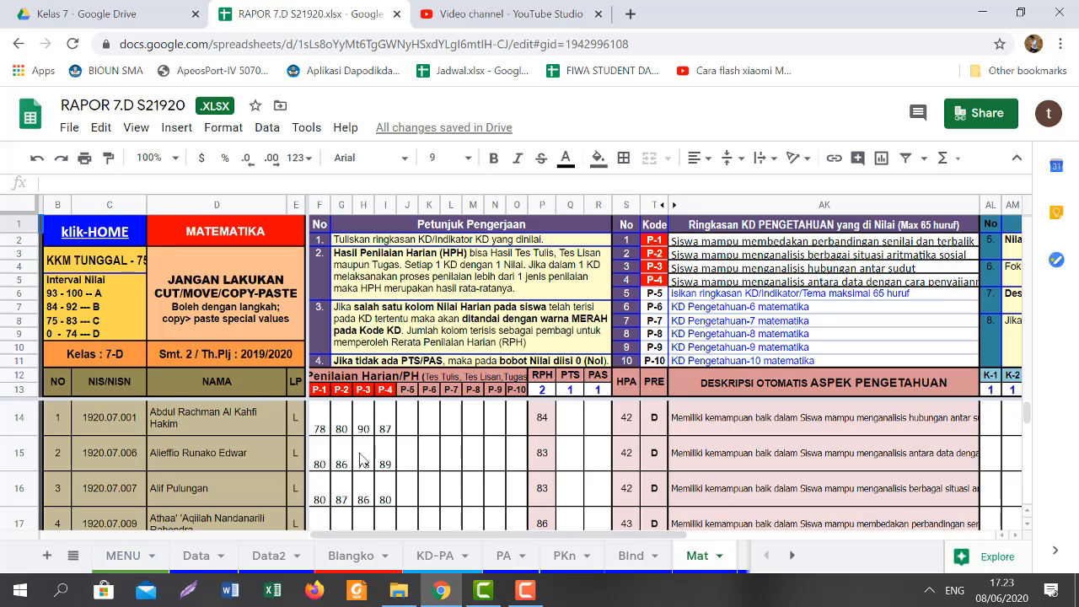
Step: Examine the students' daily mathematics scores and the Ringkasan KD PENGETAHUAN entries, starting with the P-1 summary
scroll(445, 432, "down", 5)
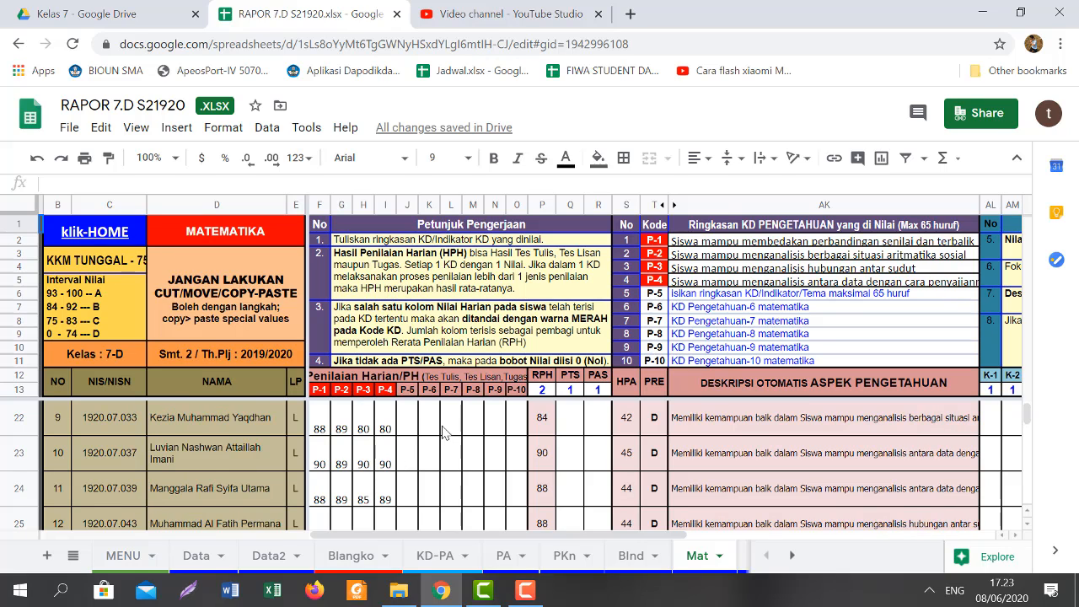
scroll(445, 432, "up", 5)
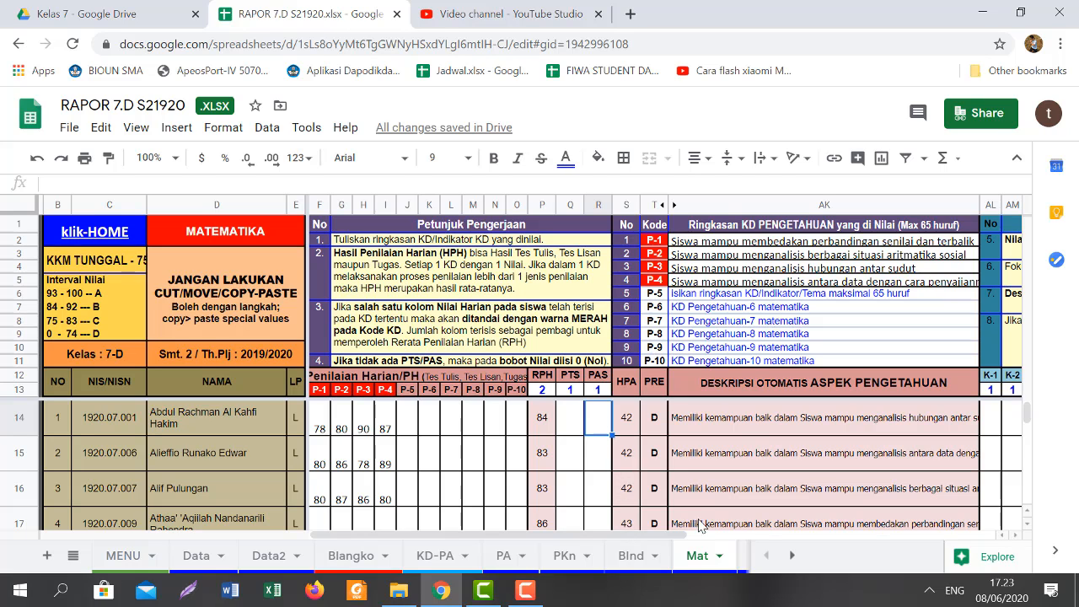
left_click_drag(687, 536, 822, 539)
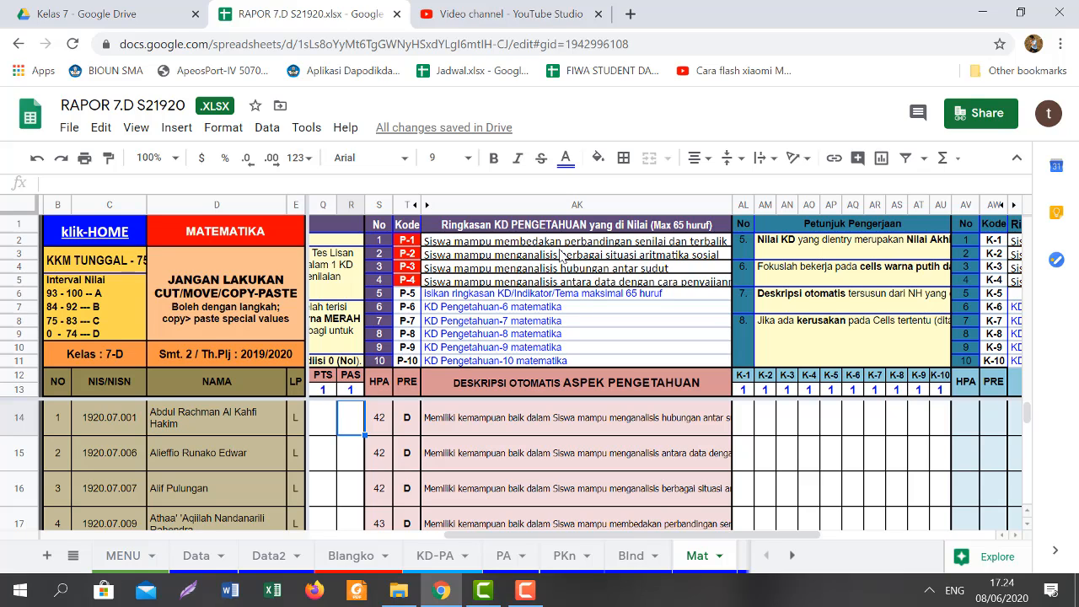
left_click(613, 245)
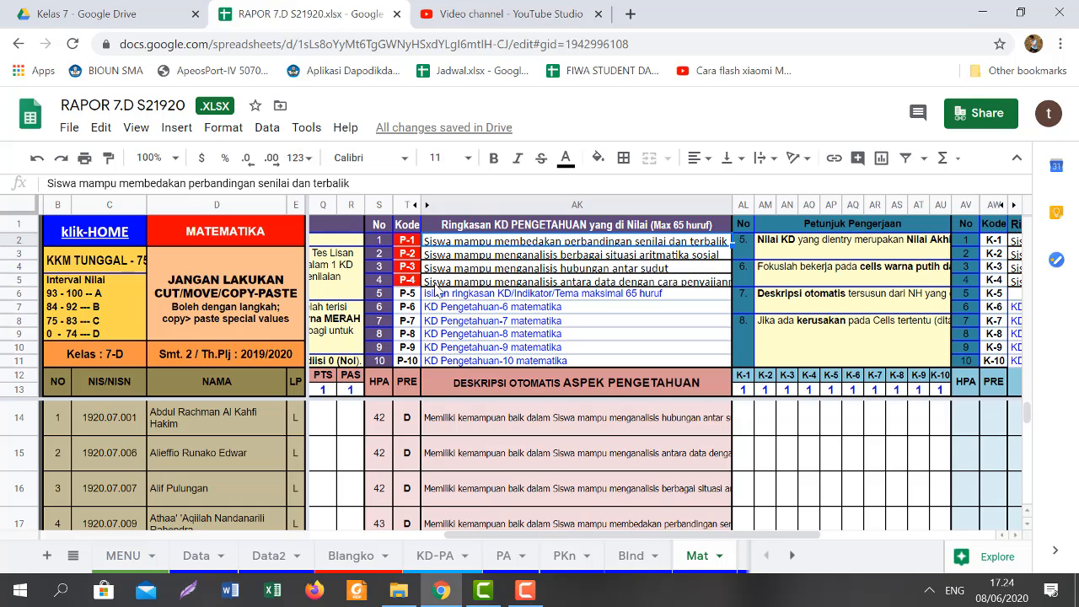
mouse_move(453, 243)
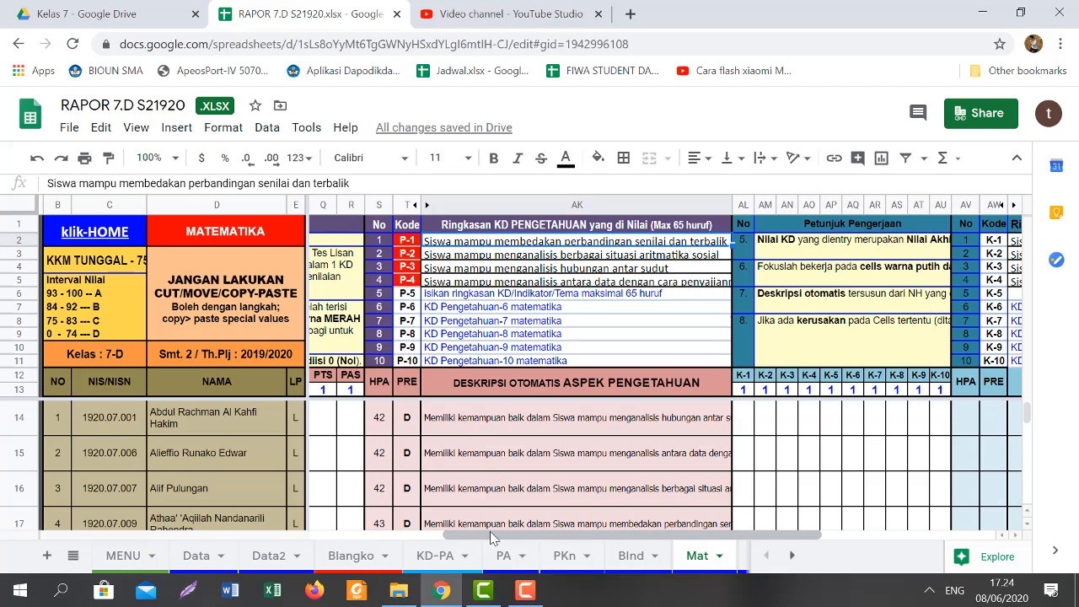
Step: Try scores of 90 for both K-1 and K-2 in the first student's Keterampilan columns of the mathematics sheet
left_click_drag(492, 537, 632, 509)
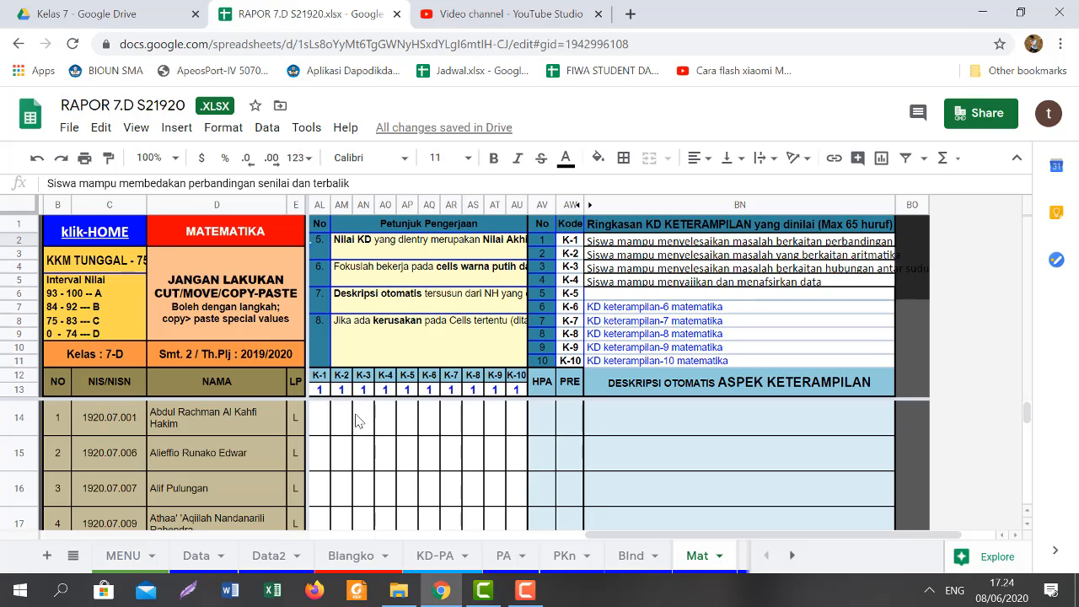
left_click(327, 424)
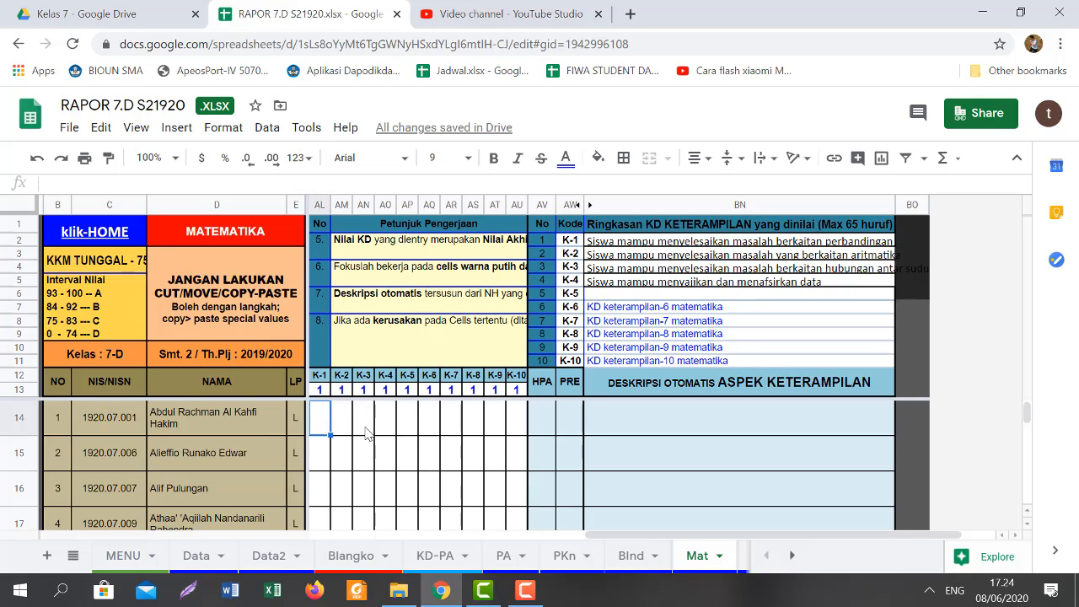
type("90")
key("Tab")
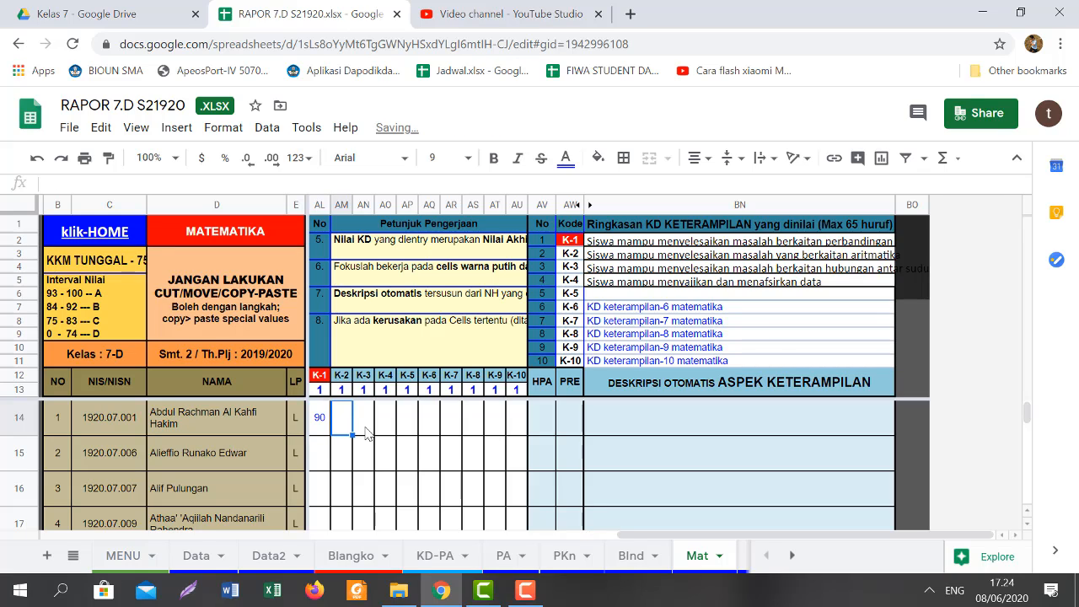
type("90")
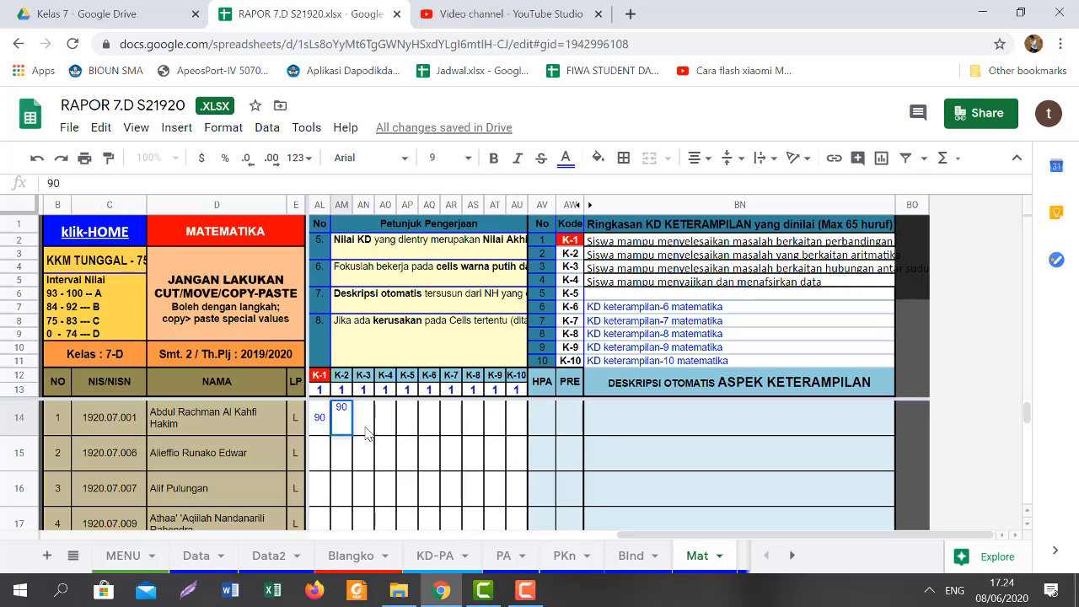
key("Return")
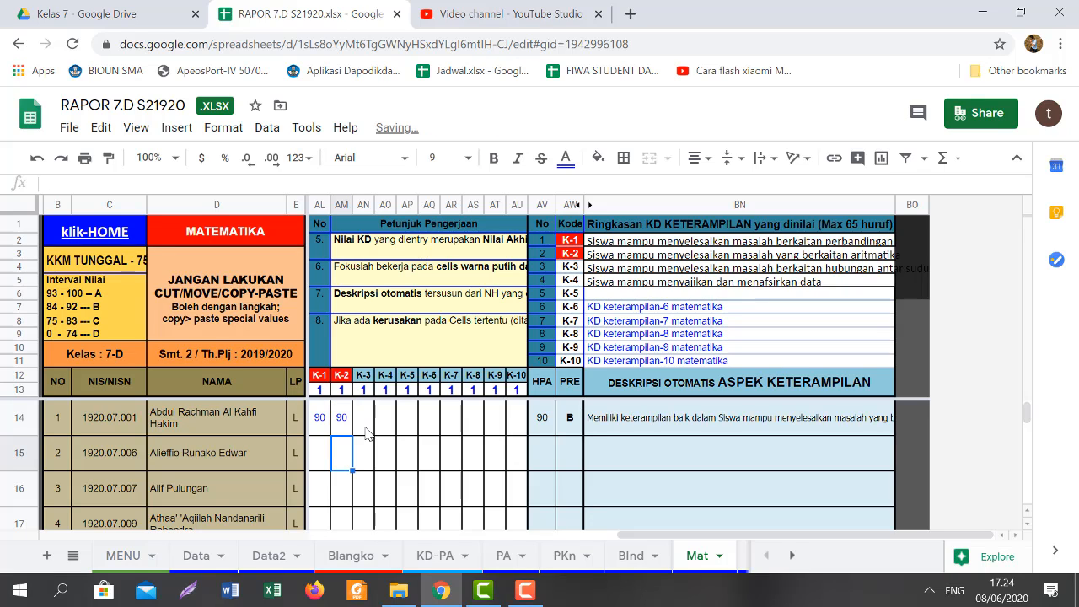
Step: Undo the trial K-1 and K-2 scores in the first student's row
left_click(366, 432)
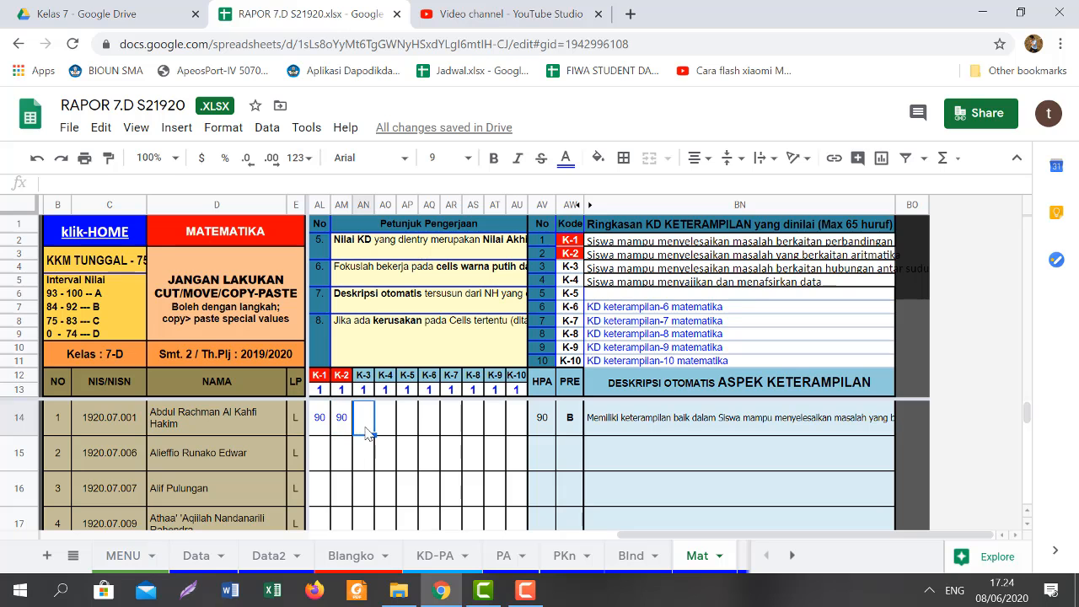
key("ctrl+z")
key("ctrl+z")
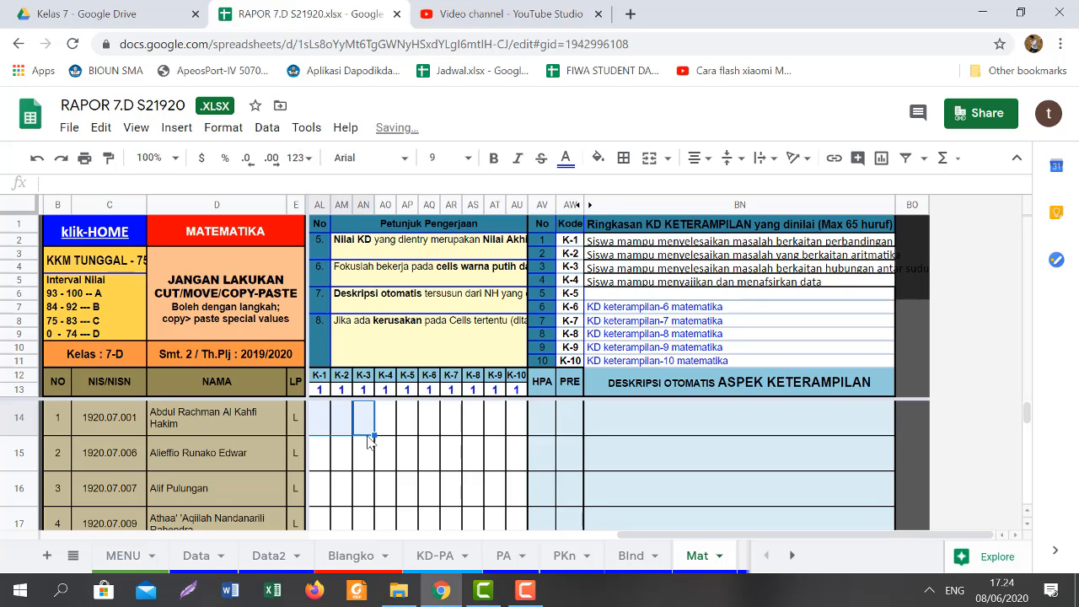
Step: Check the students' daily mathematics scores in P-1 to P-4 and the empty cells from P-5 to P-10
left_click_drag(613, 537, 287, 529)
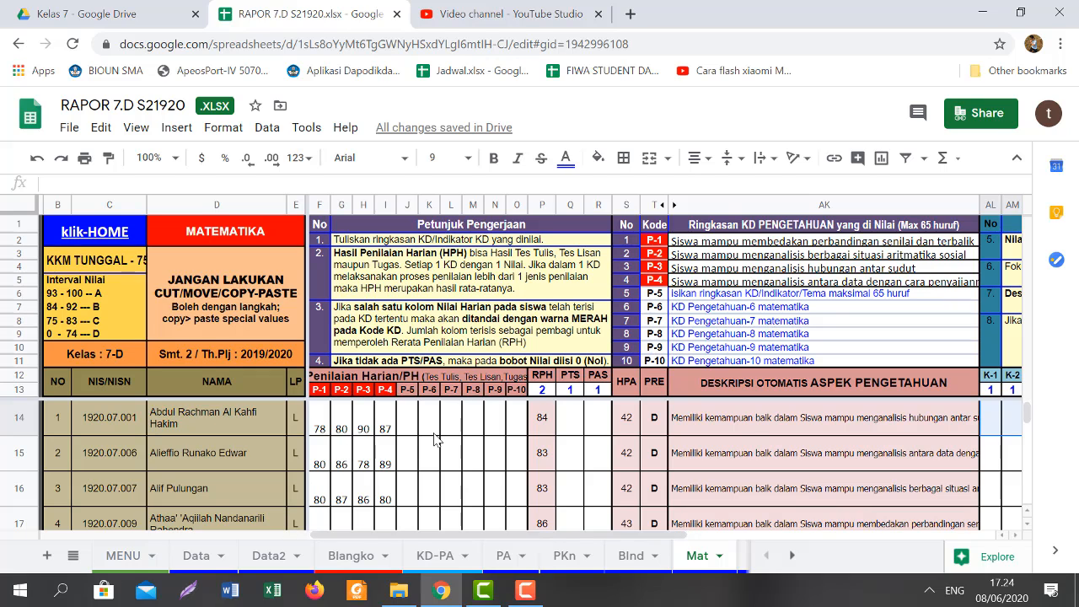
scroll(354, 451, "down", 4)
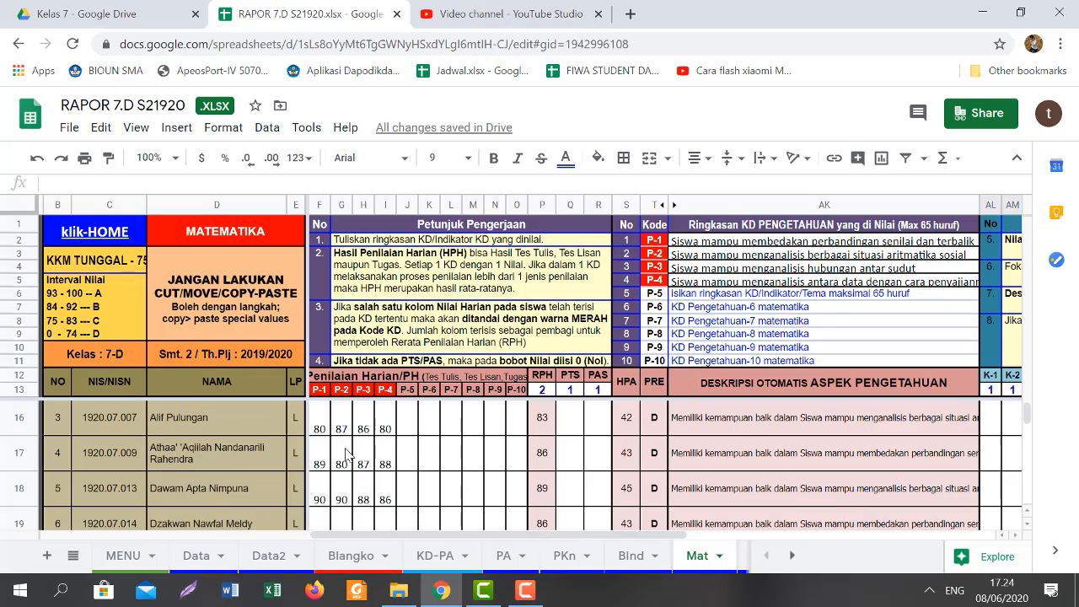
scroll(348, 466, "up", 4)
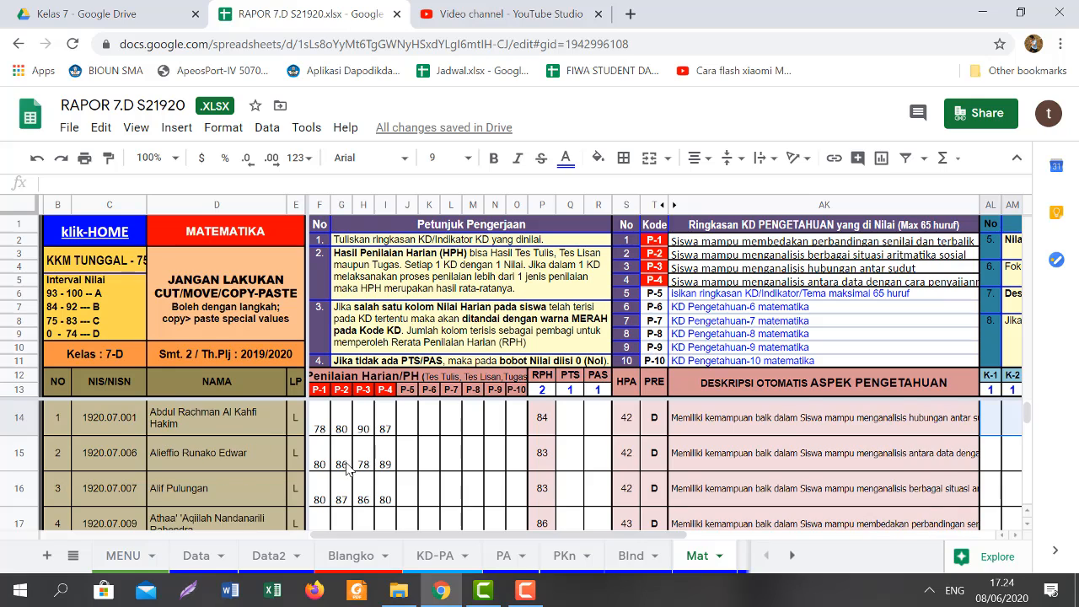
left_click(408, 426)
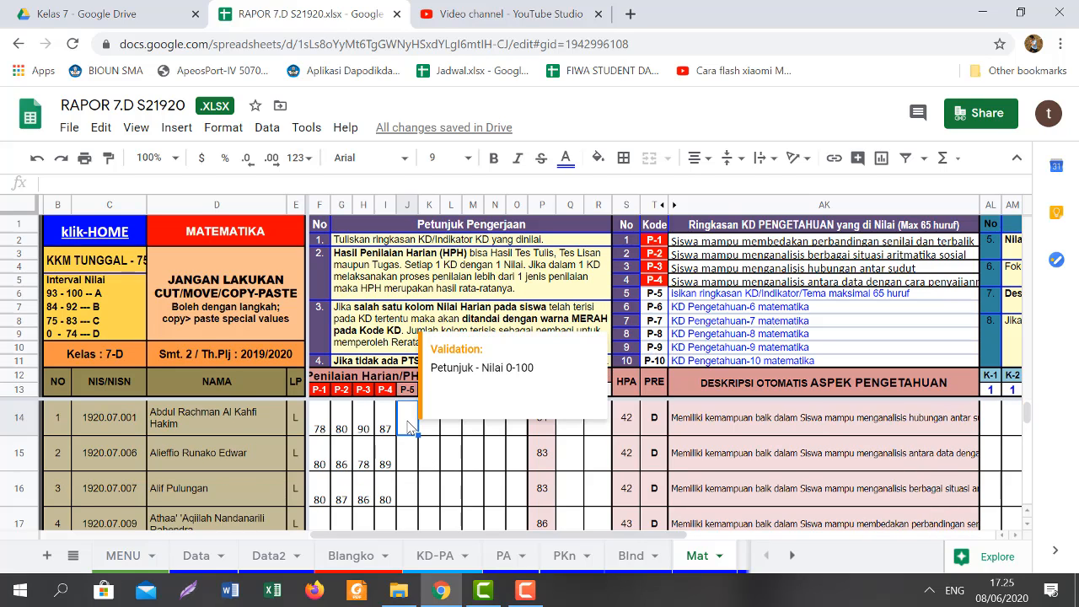
left_click(324, 432)
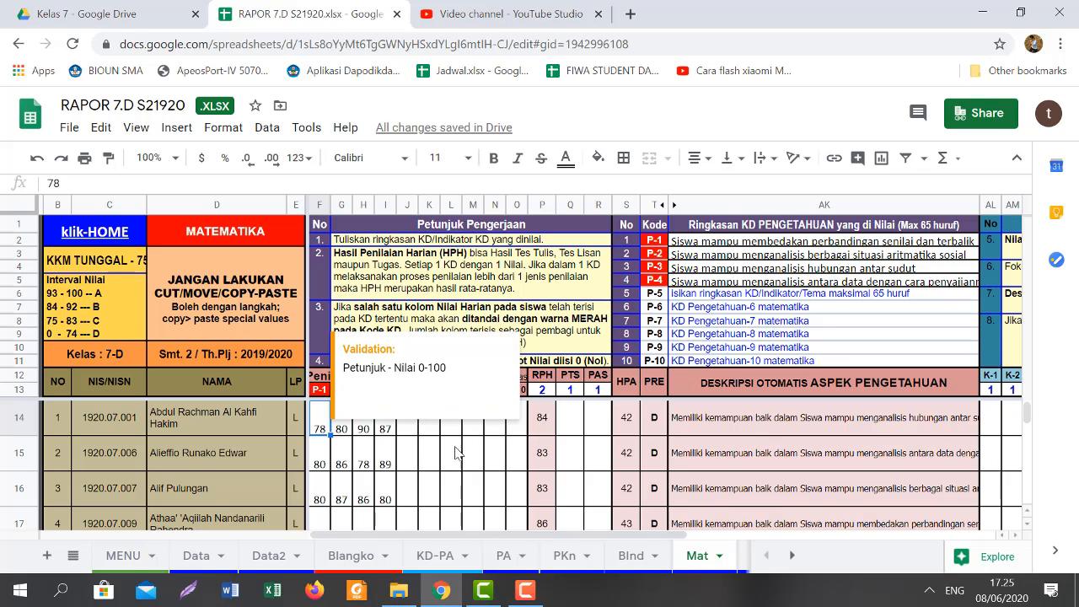
left_click(521, 456)
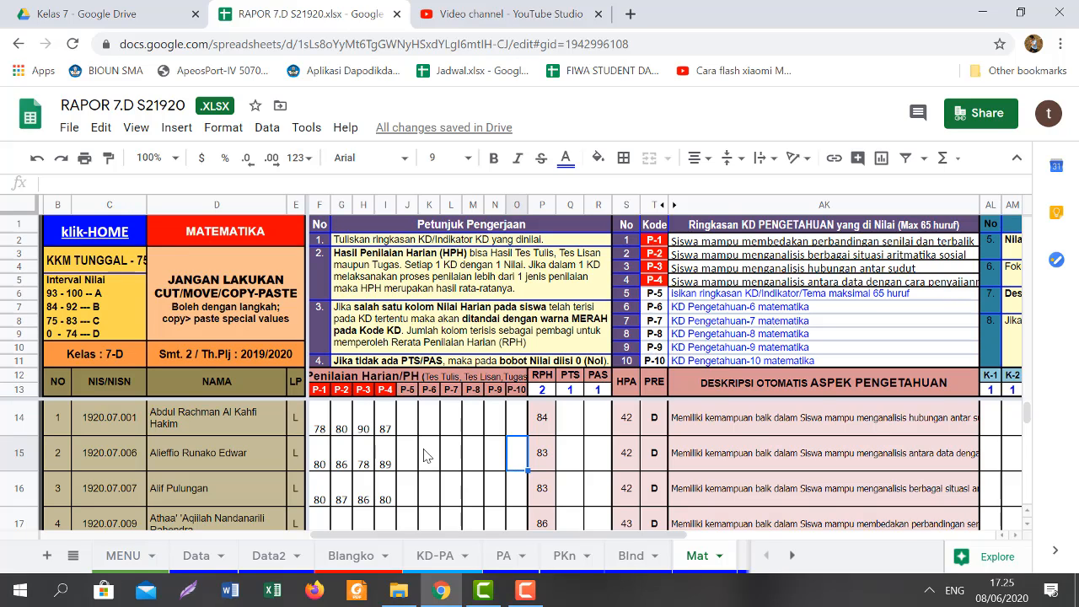
left_click(407, 426)
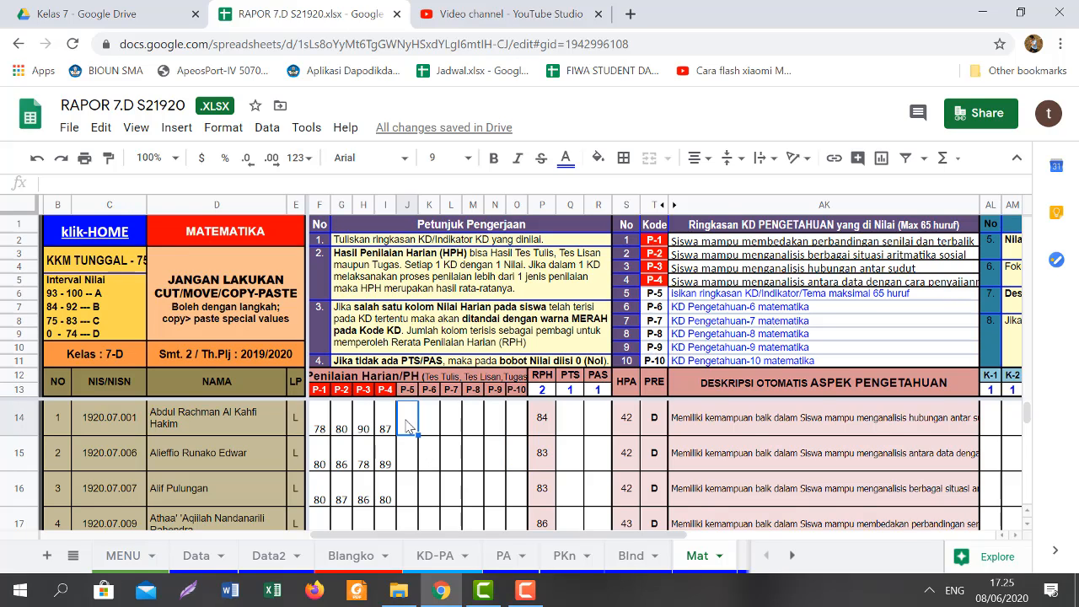
Step: Check the Paste special options, including pasting values only, for the first student's empty P-5 cell in the mathematics sheet
right_click(408, 426)
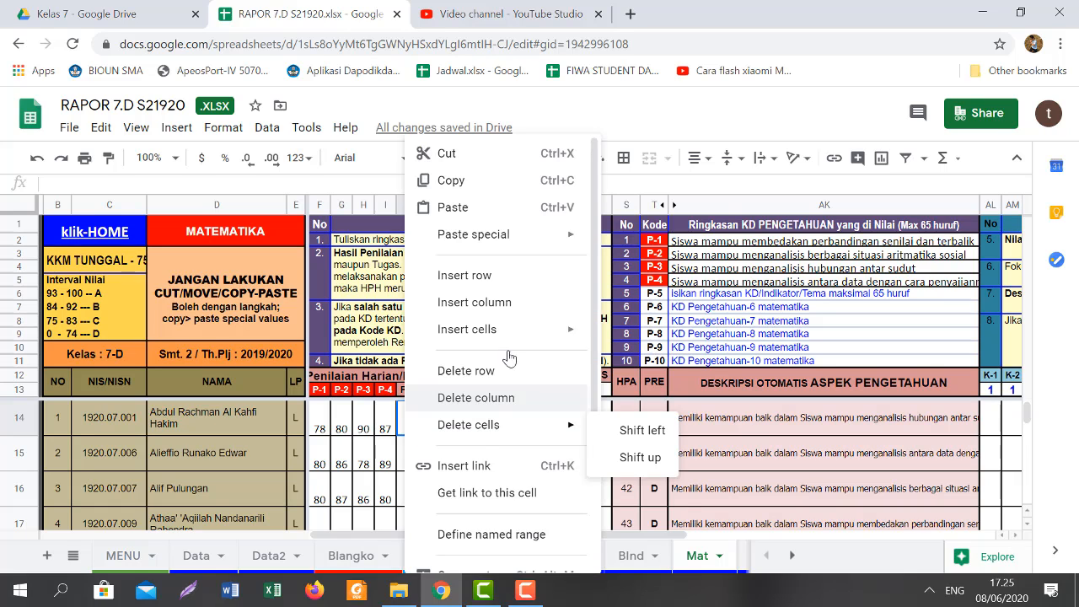
mouse_move(570, 251)
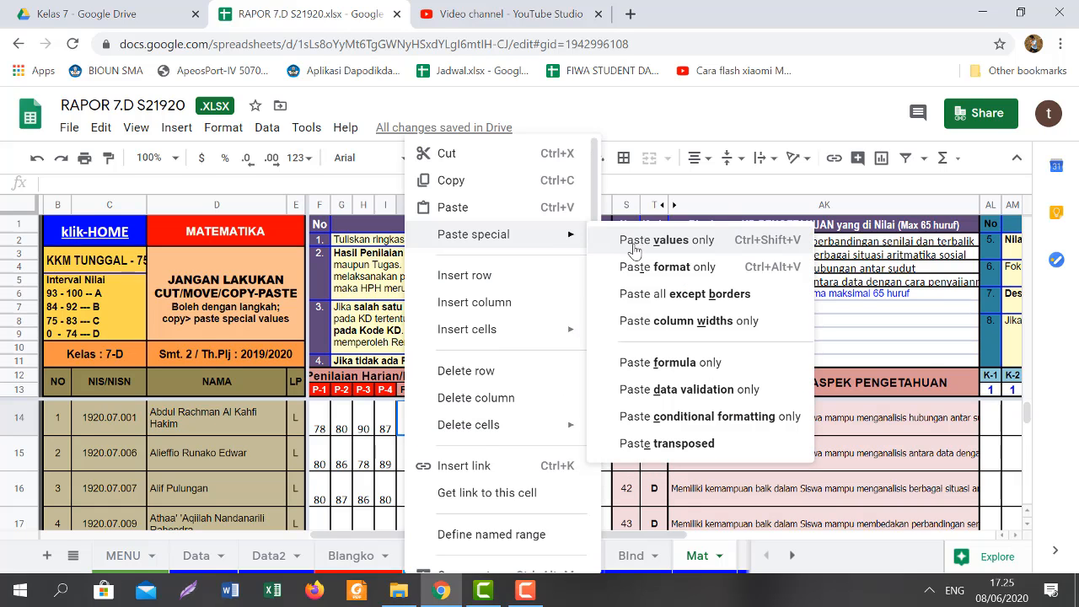
left_click(403, 430)
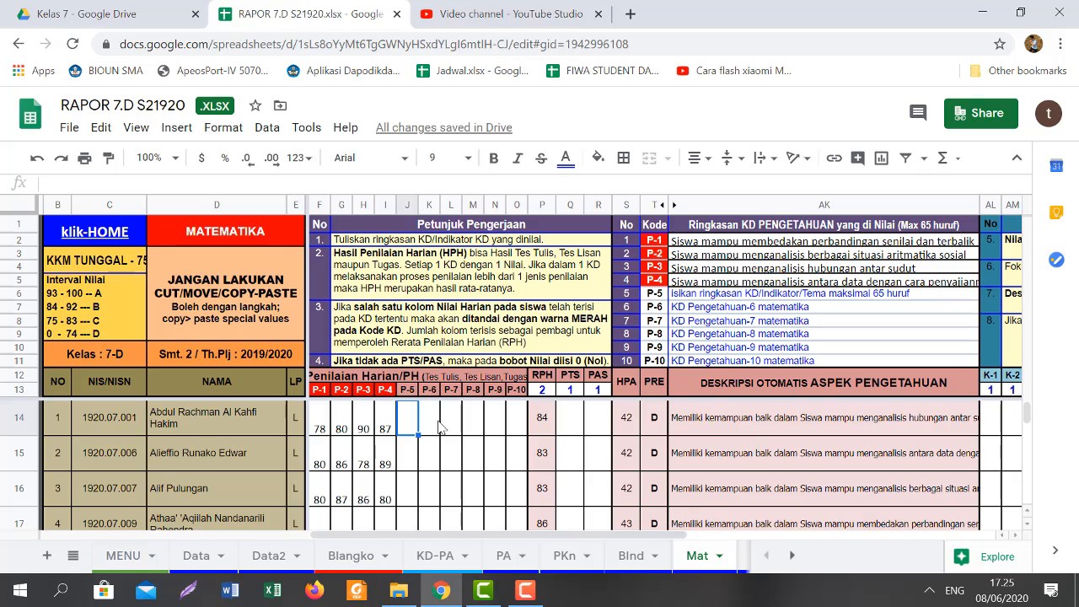
Step: Try a score of 90 in the first student's P-5 cell of the mathematics sheet, and clear it again
type("90")
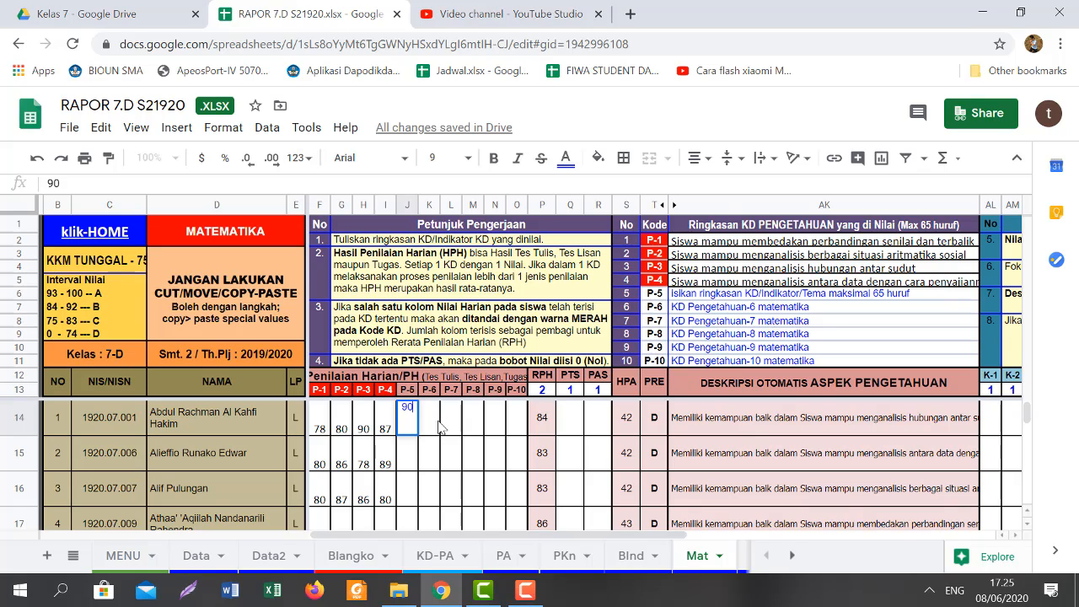
key("Return")
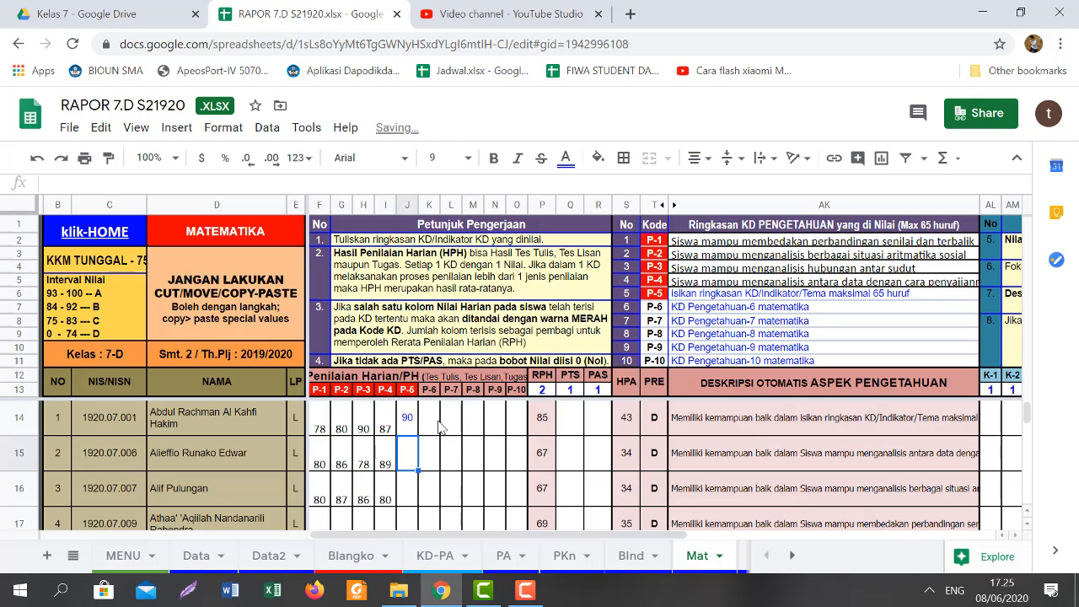
key("Up")
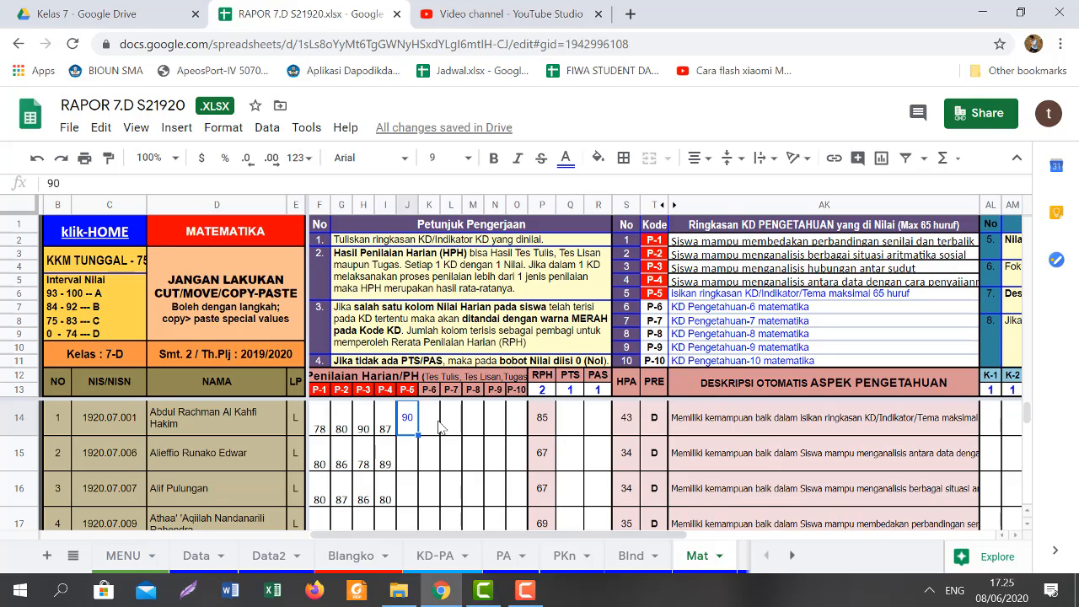
key("Delete")
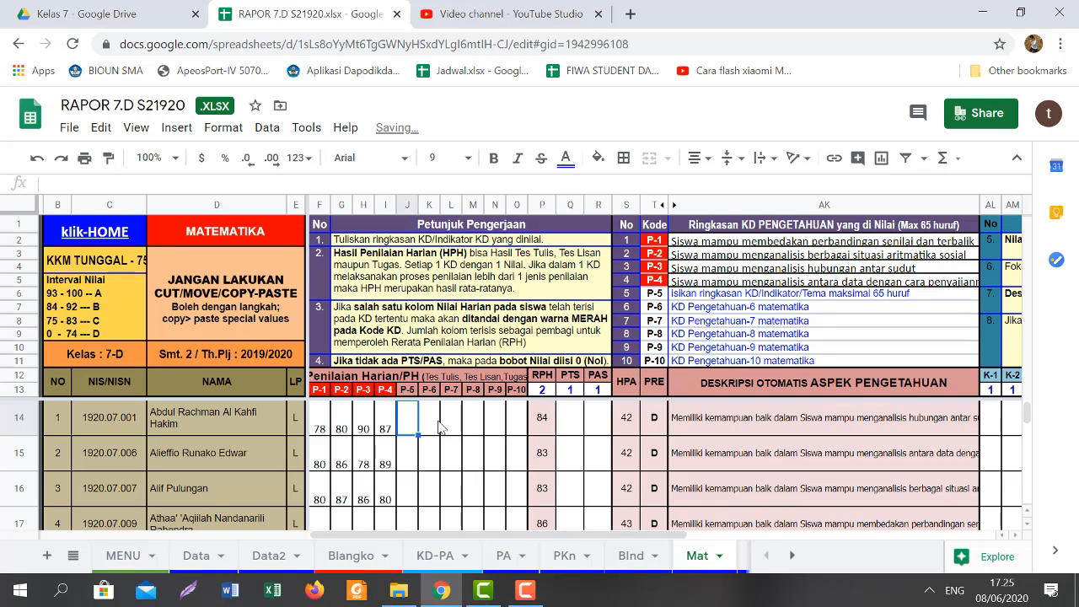
Step: Return to the MENU sheet through the klik-HOME link and open the IPA score sheet from Kelompok A
left_click(126, 243)
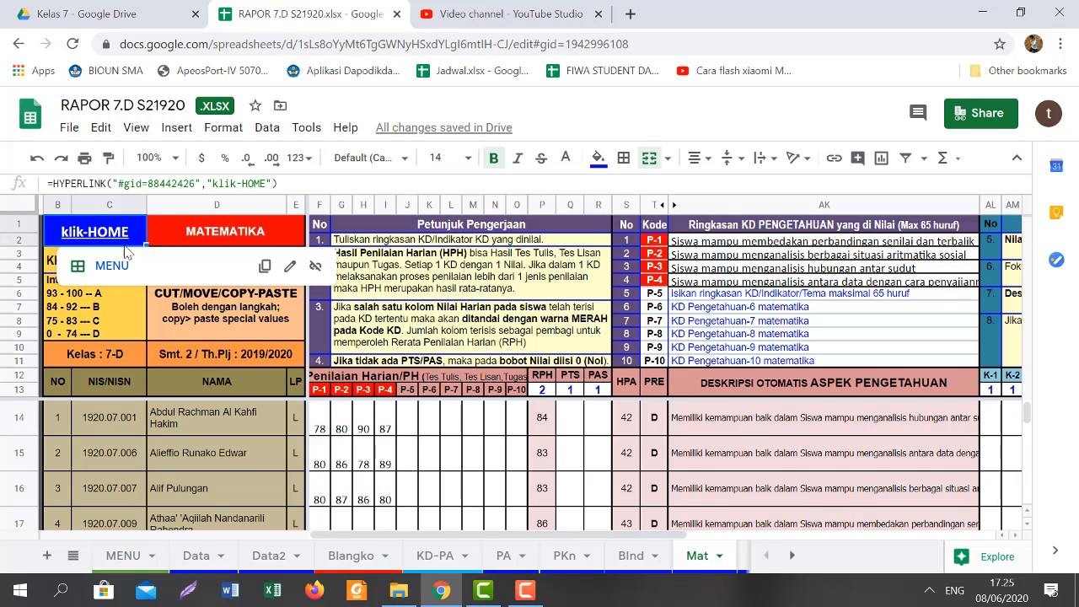
left_click(105, 268)
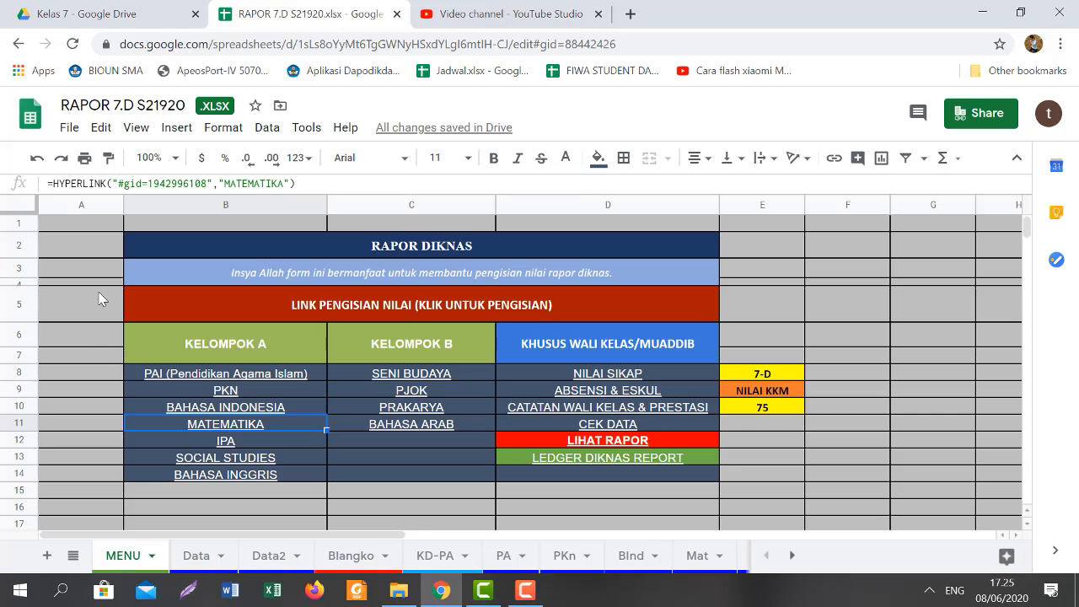
left_click(264, 476)
left_click(264, 454)
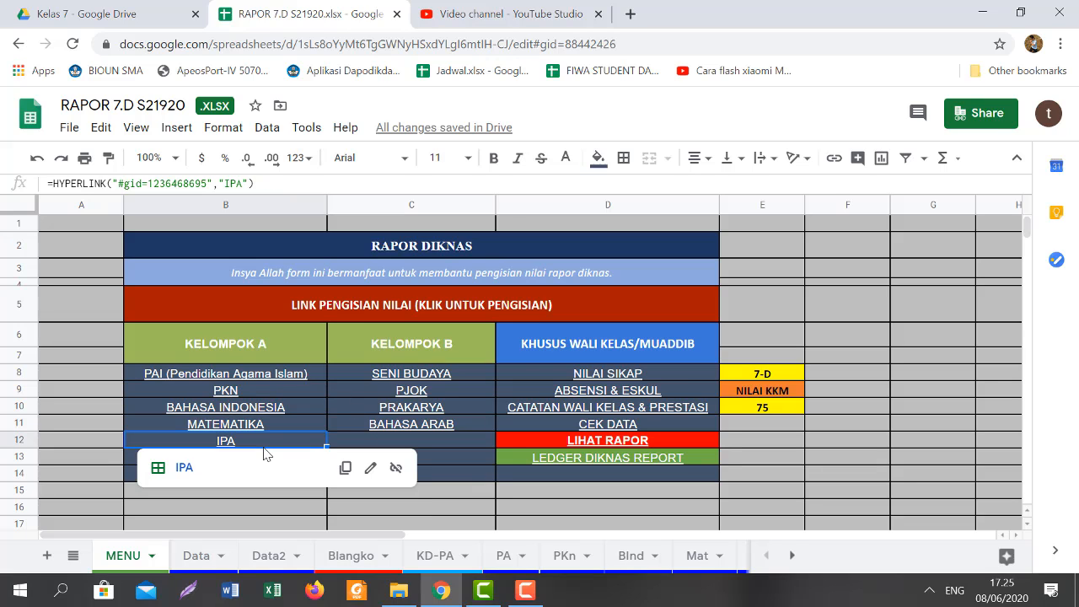
left_click(184, 470)
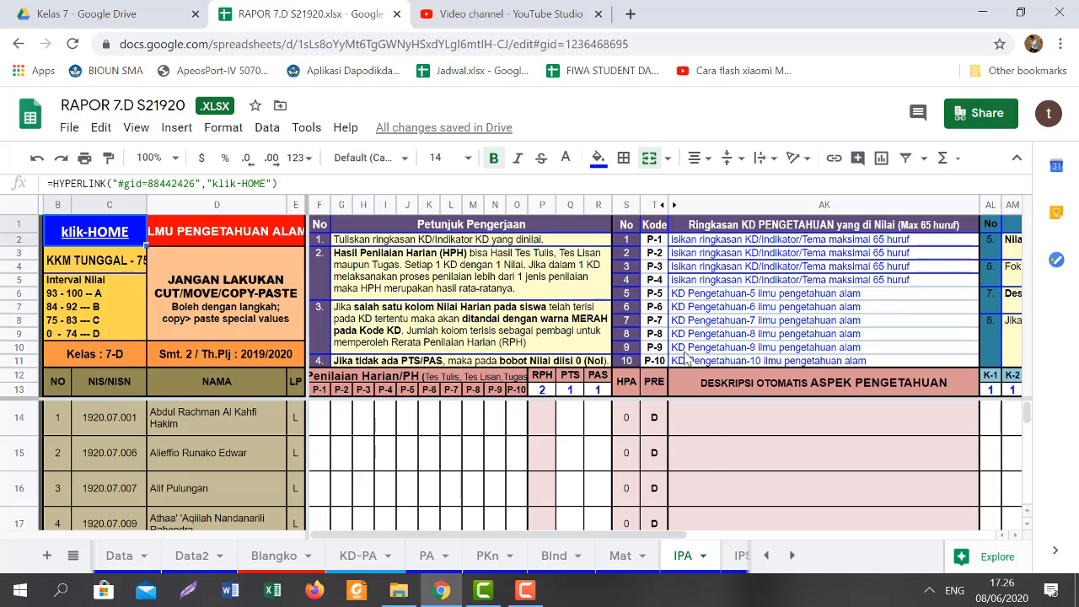
Step: Examine the Keterampilan score columns and KD summaries in the IPA sheet, and return to the MENU sheet
left_click(772, 535)
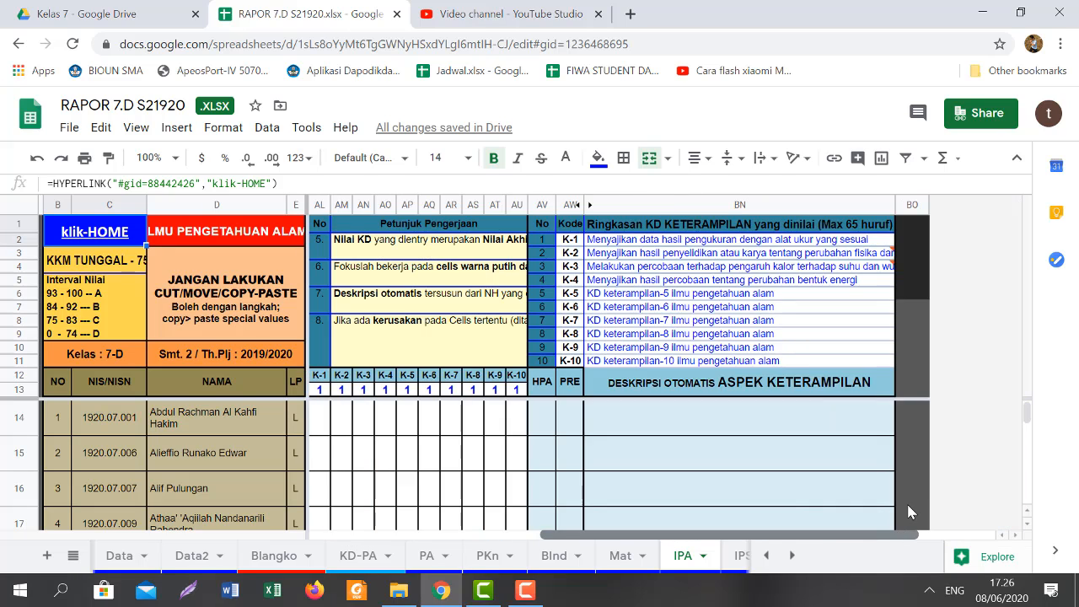
left_click_drag(850, 535, 597, 534)
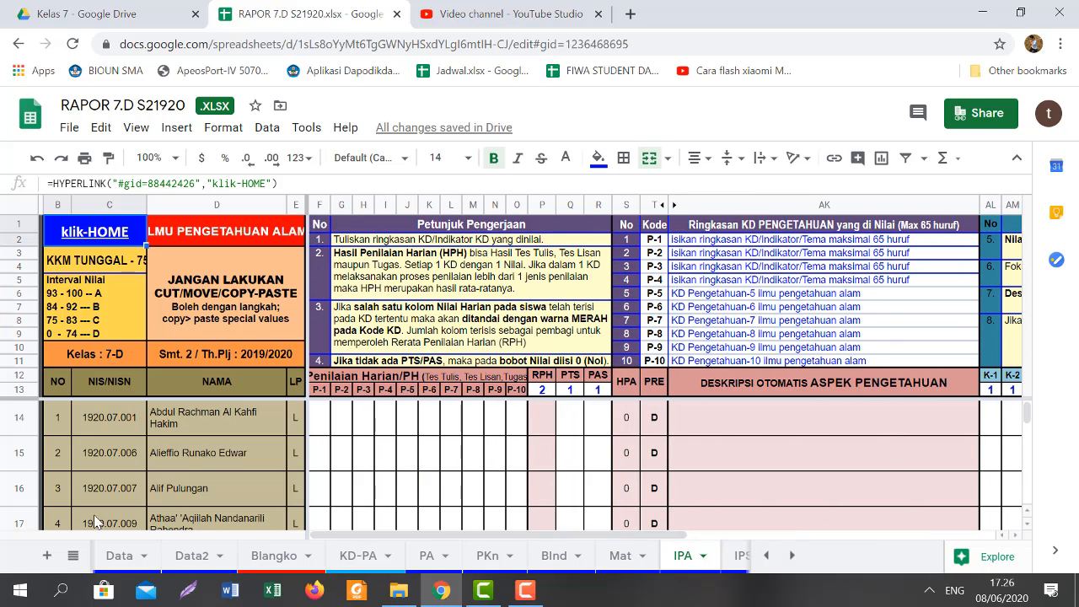
left_click(72, 557)
scroll(150, 422, "up", 2)
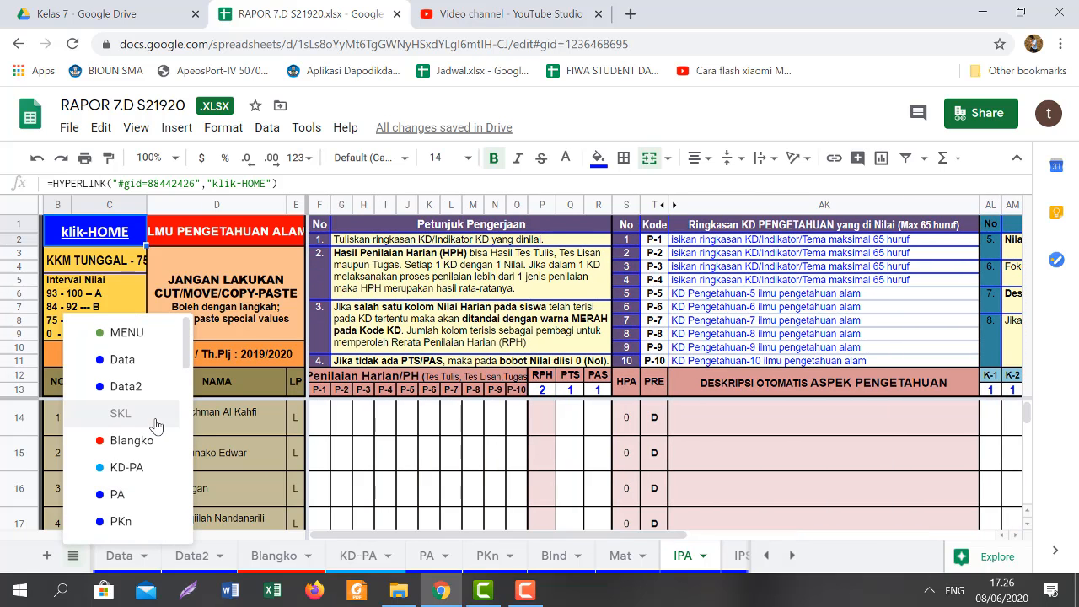
left_click(145, 344)
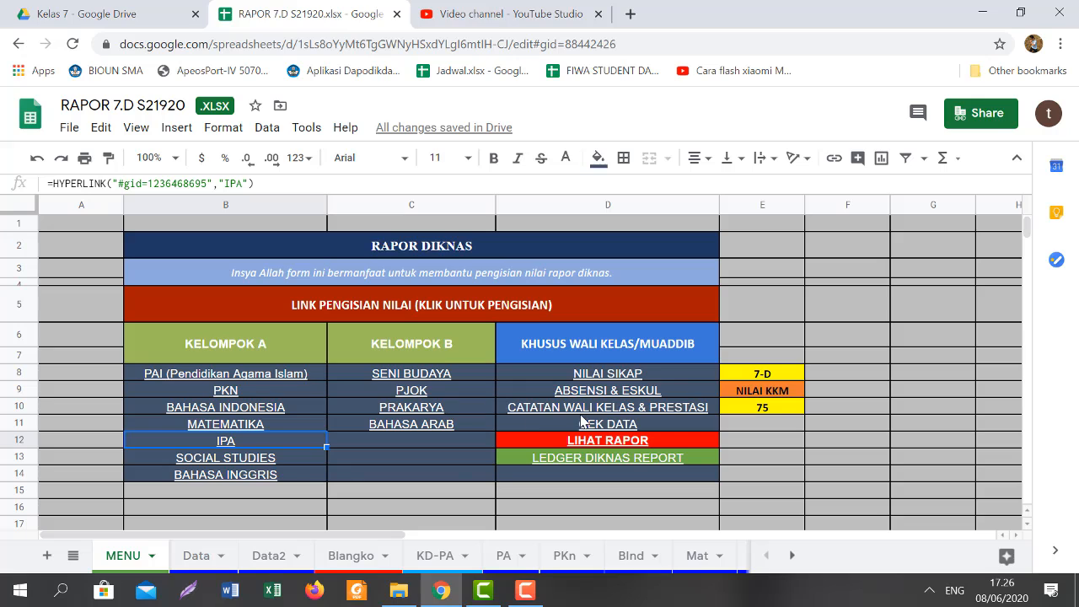
mouse_move(514, 442)
mouse_move(222, 405)
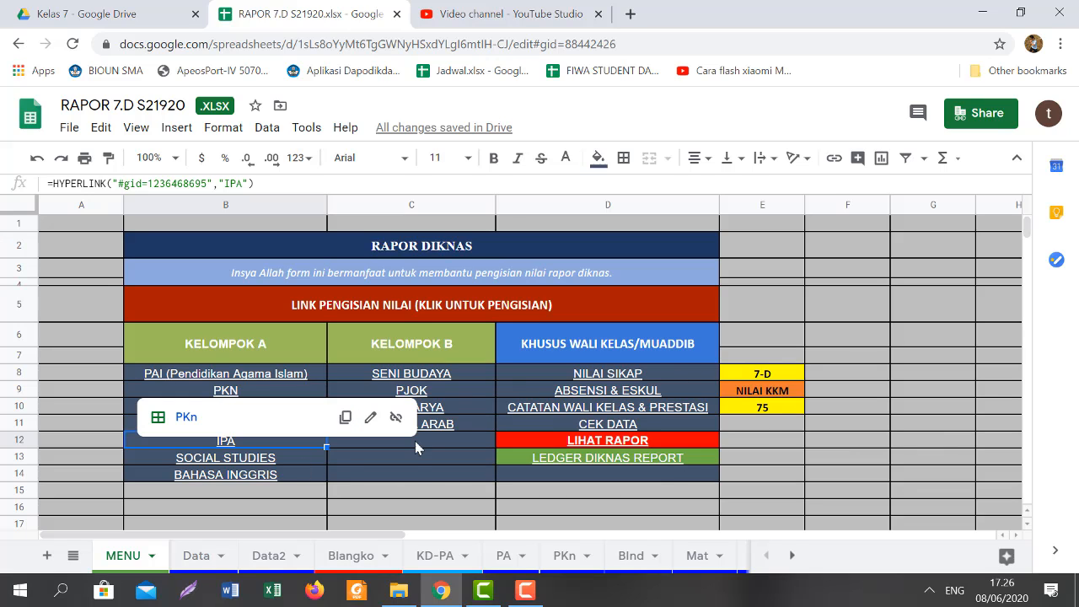
left_click(424, 478)
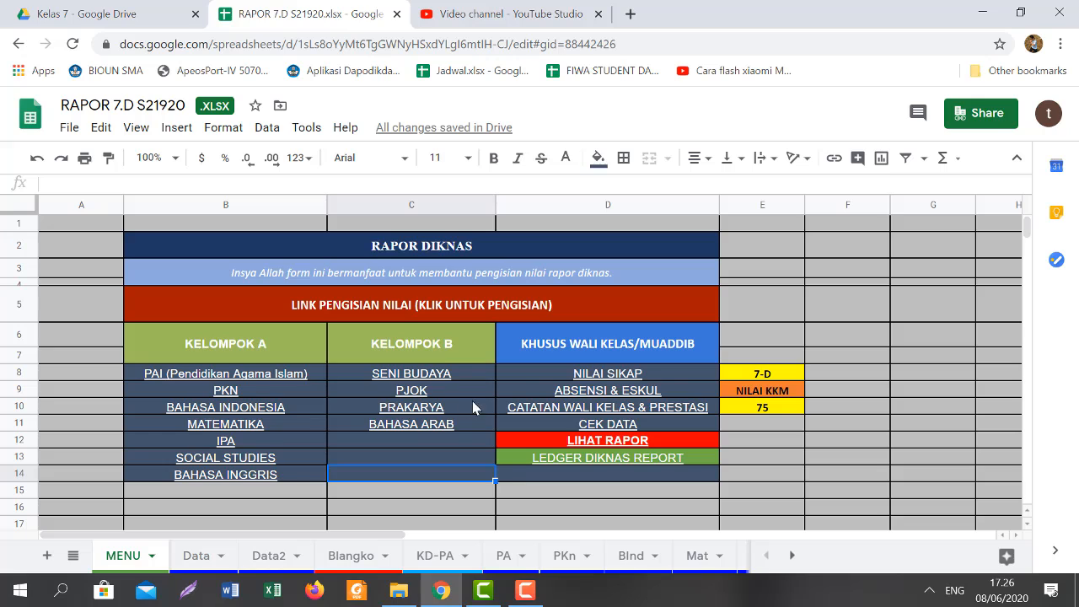
mouse_move(481, 408)
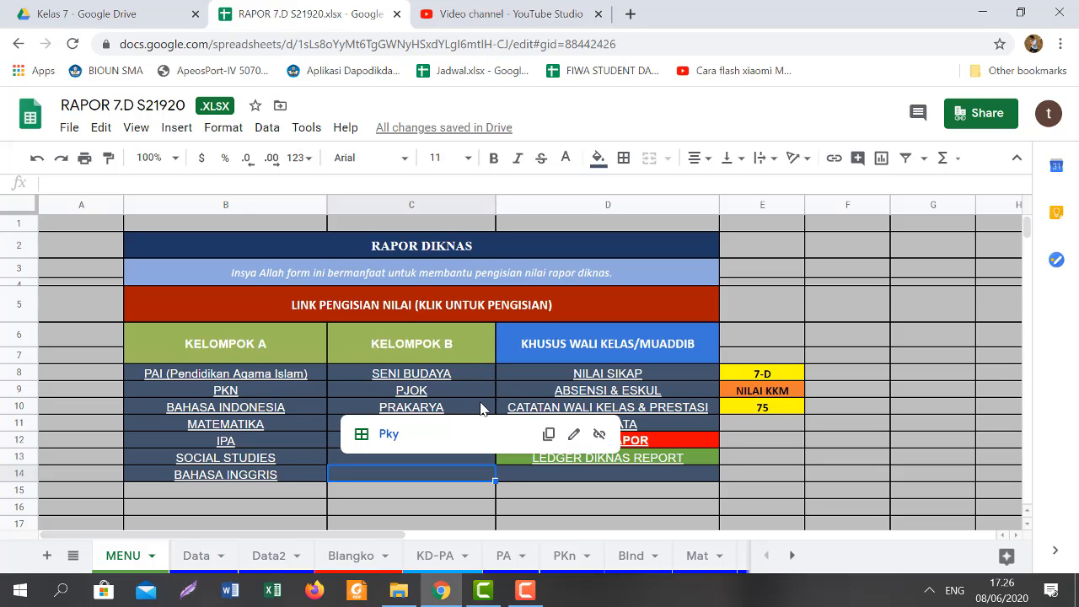
left_click(875, 356)
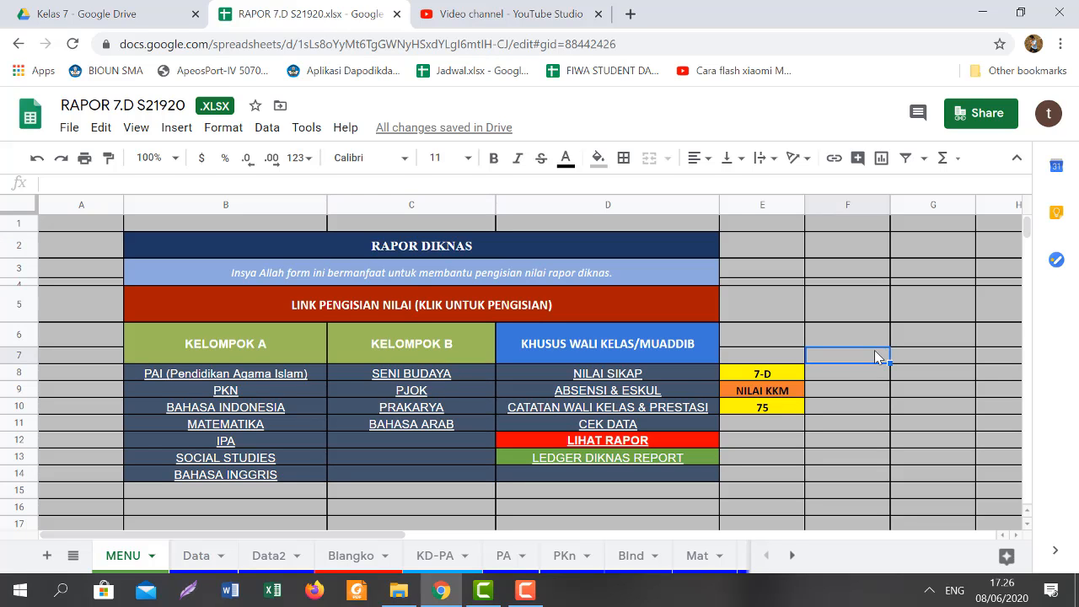